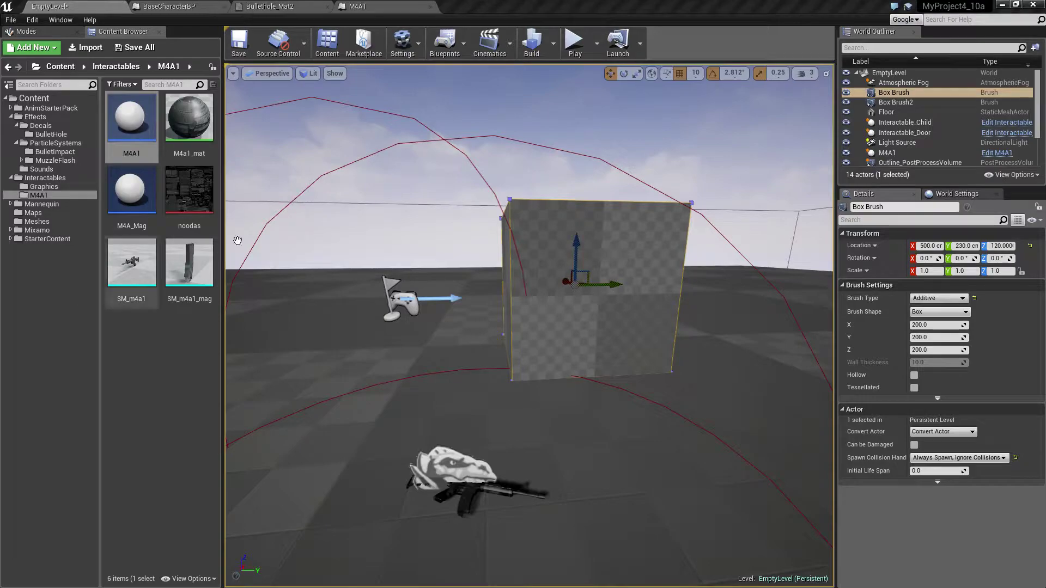
- Play-test the level by firing the M4A1 repeatedly at the box, check the third-person view, and end the session
{"action": "left_click", "coordinate": [576, 49]}
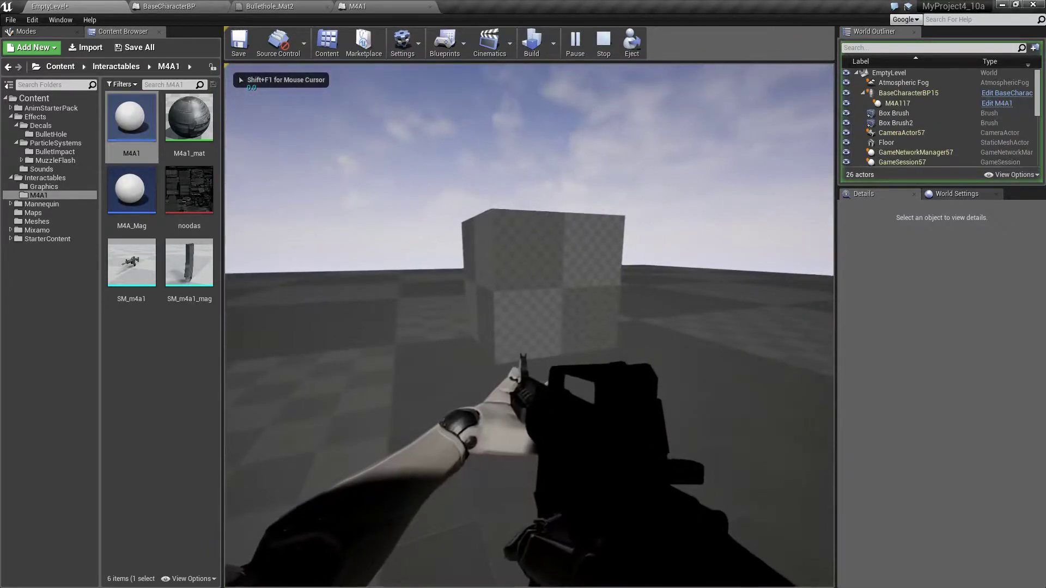
{"action": "key", "text": "w"}
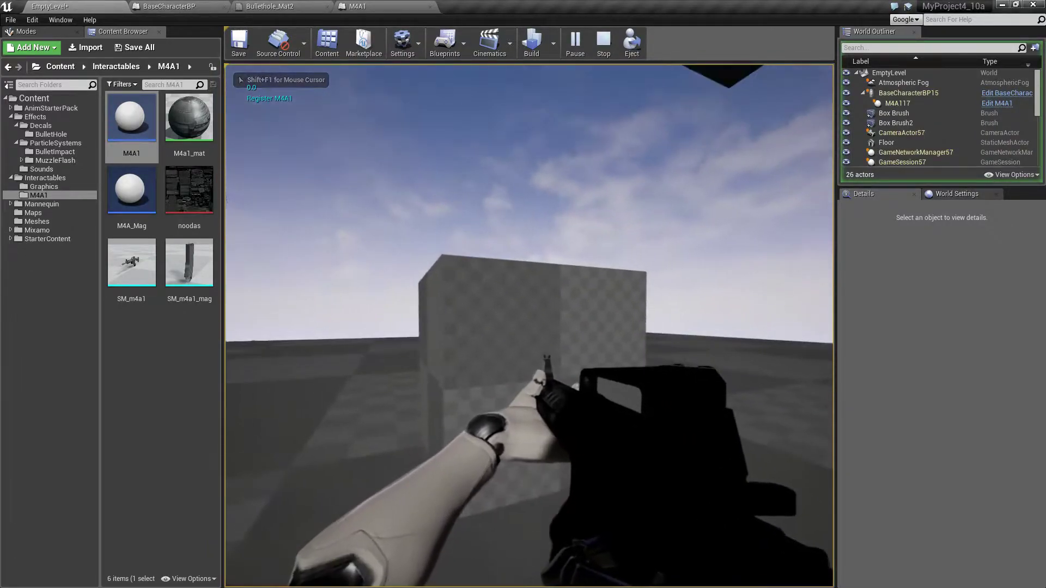
{"action": "left_click", "coordinate": [529, 325]}
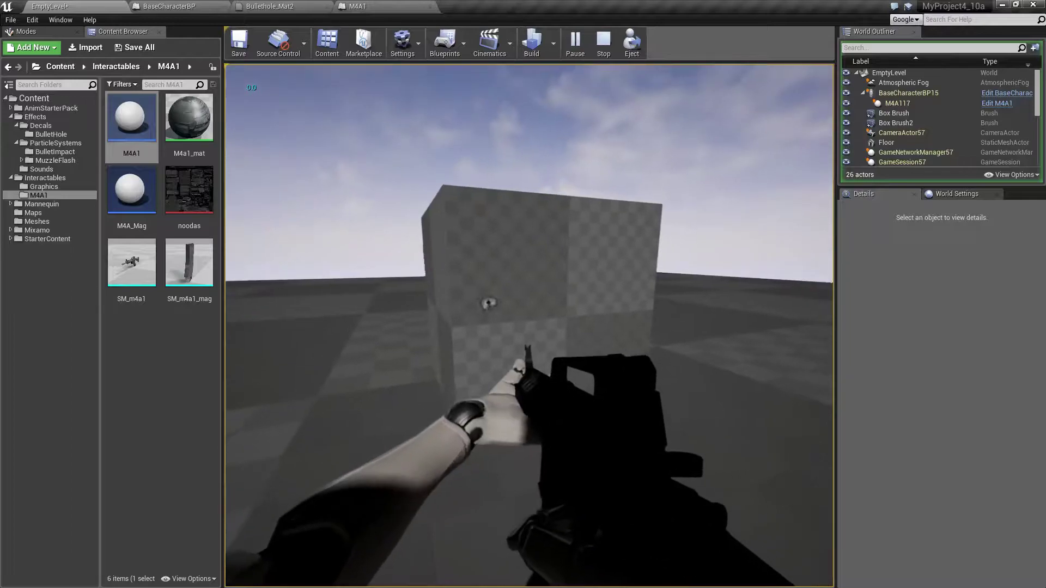
{"action": "left_click", "coordinate": [529, 326]}
{"action": "left_click", "coordinate": [529, 326]}
{"action": "left_click", "coordinate": [529, 325]}
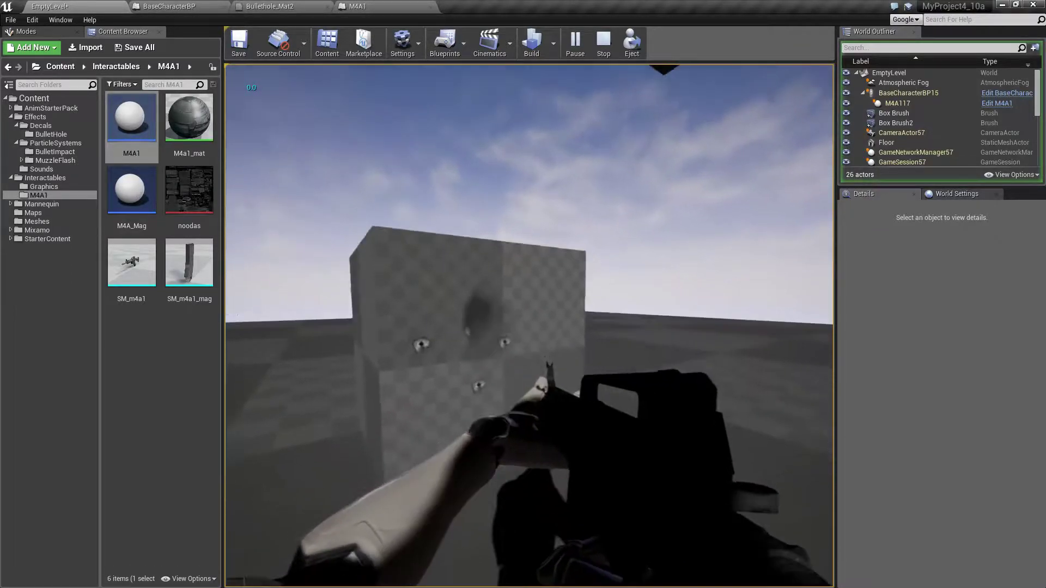
{"action": "left_click", "coordinate": [529, 325]}
{"action": "left_click", "coordinate": [530, 325]}
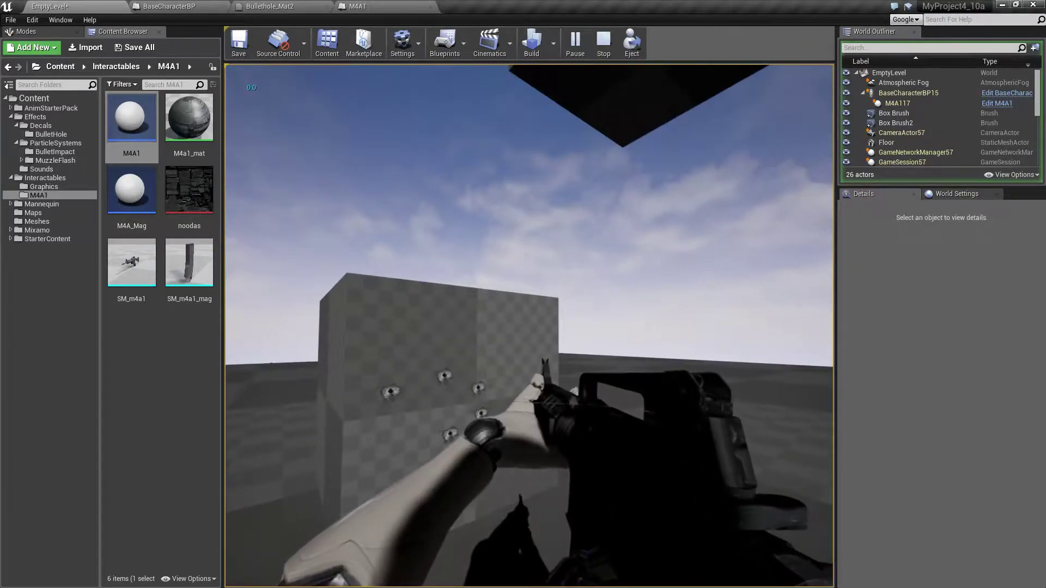
{"action": "left_click", "coordinate": [530, 325]}
{"action": "key", "text": "v"}
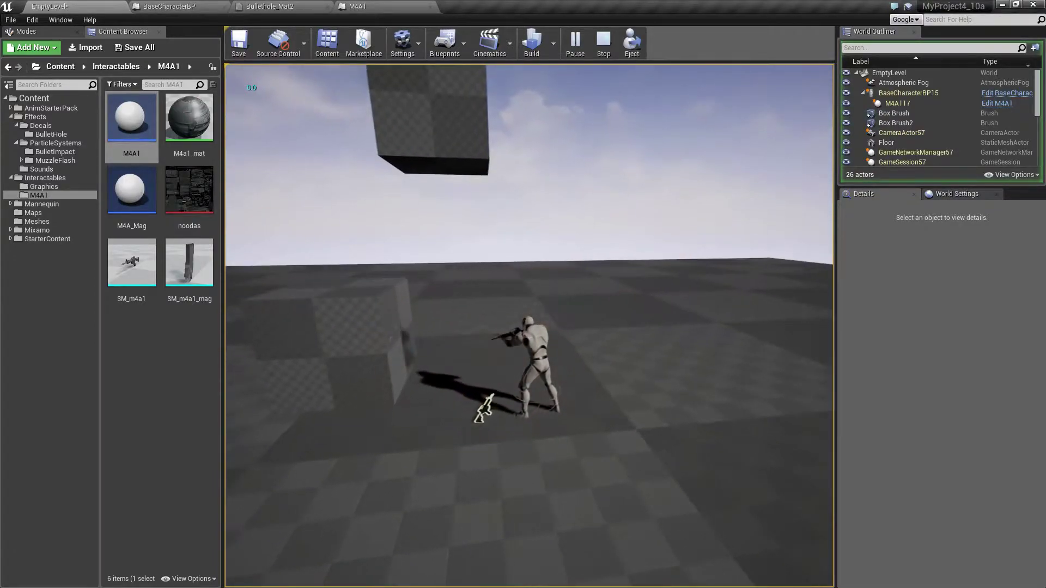
{"action": "key", "text": "v"}
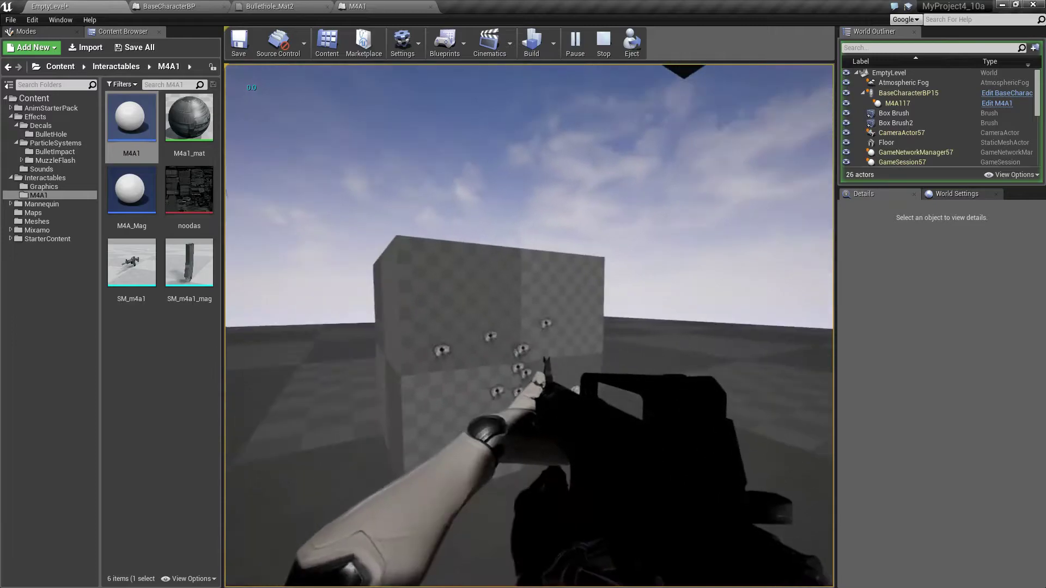
{"action": "key", "text": "Escape"}
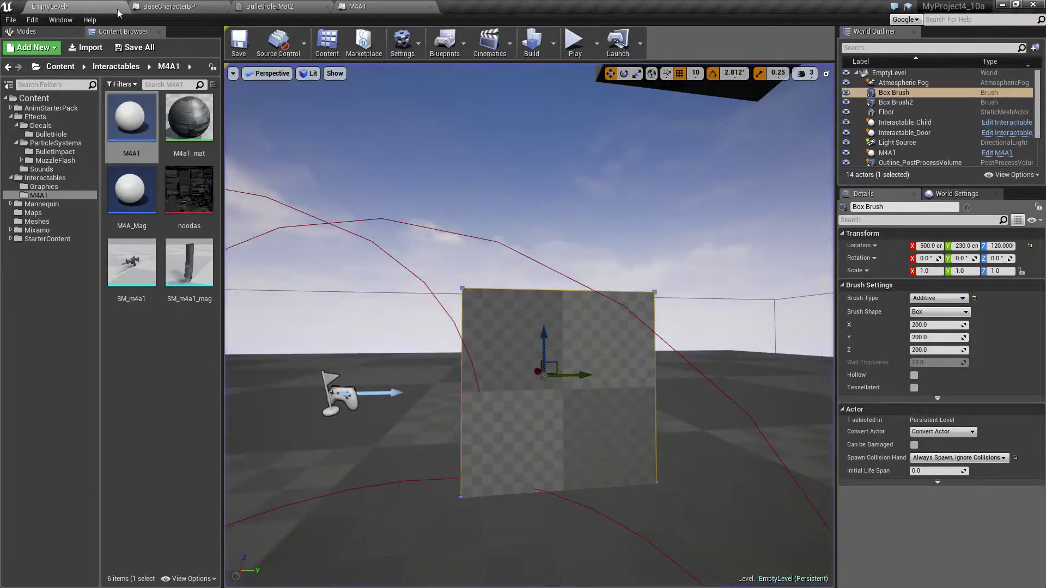
- In the M4A1 blueprint's FireBullet function, set the gunshot sound's Volume Multiplier to 0
{"action": "left_click", "coordinate": [370, 6]}
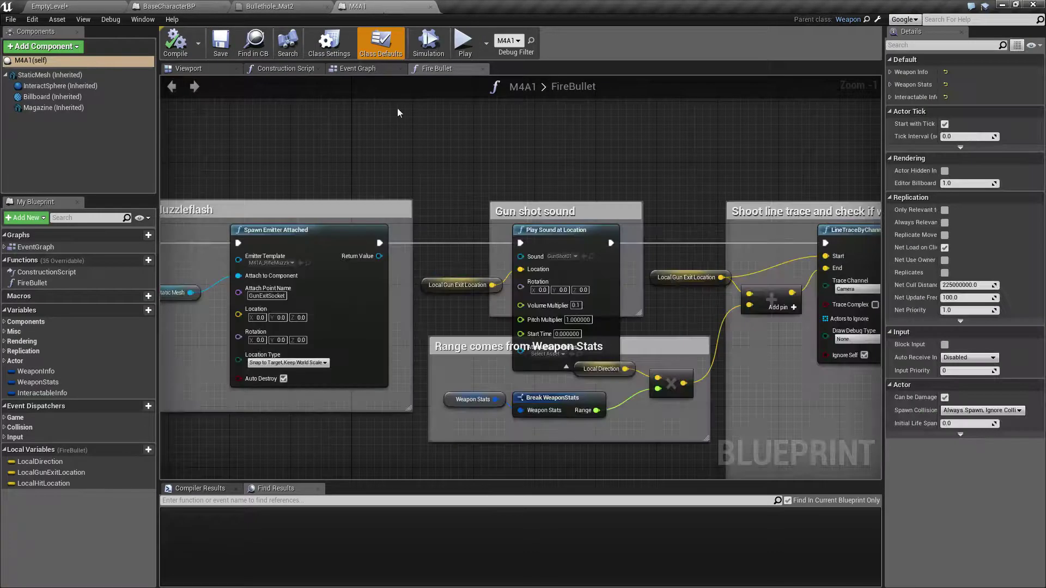
{"action": "left_click", "coordinate": [577, 306]}
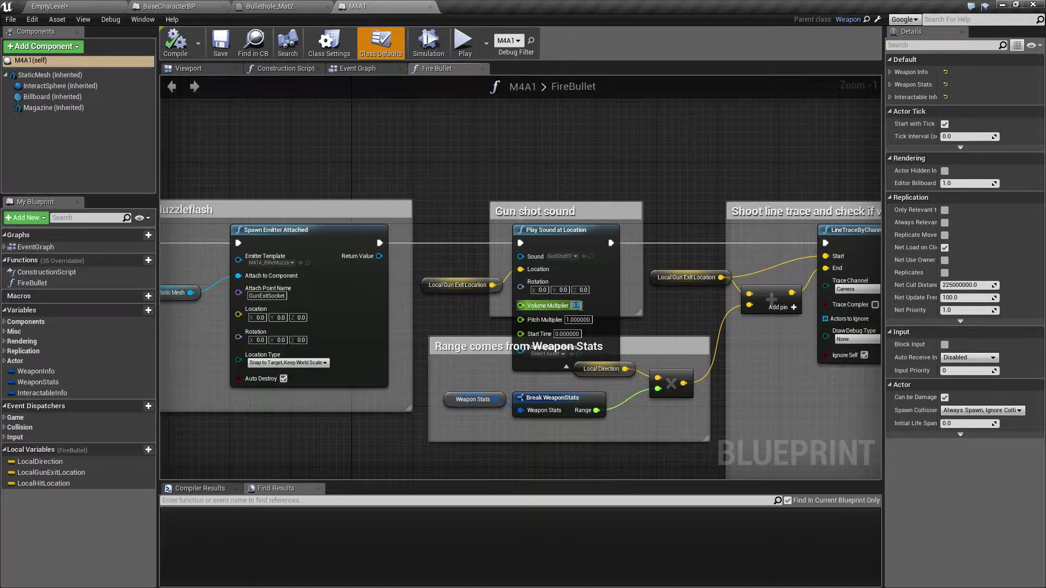
{"action": "key", "text": "Return"}
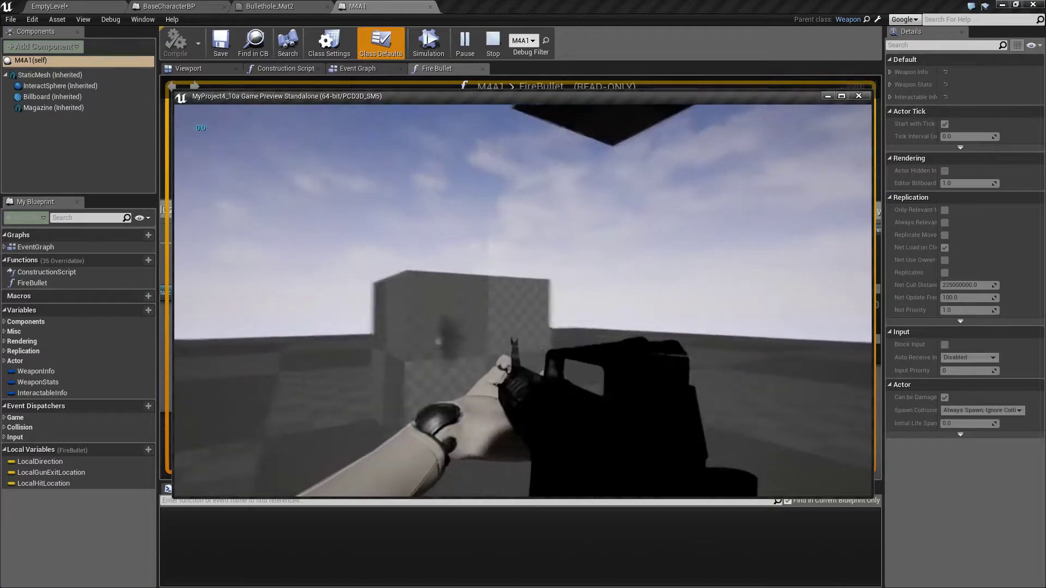
- Fire at the box in a standalone game preview, inspect the bullet-hole decals from near and far, and end the preview
{"action": "left_click", "coordinate": [523, 301]}
{"action": "left_click", "coordinate": [523, 301]}
{"action": "left_click", "coordinate": [523, 301]}
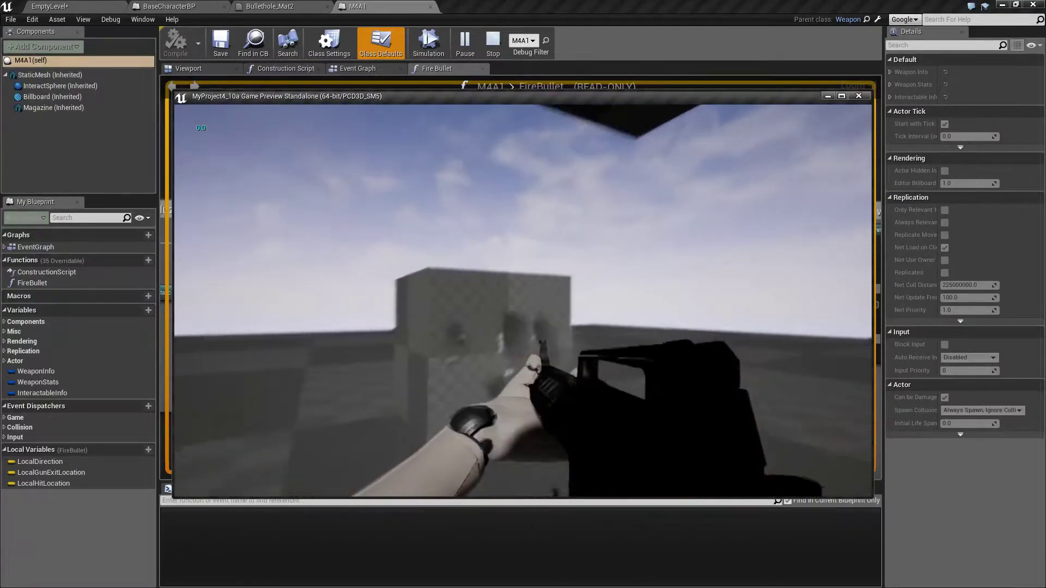
{"action": "key", "text": "w"}
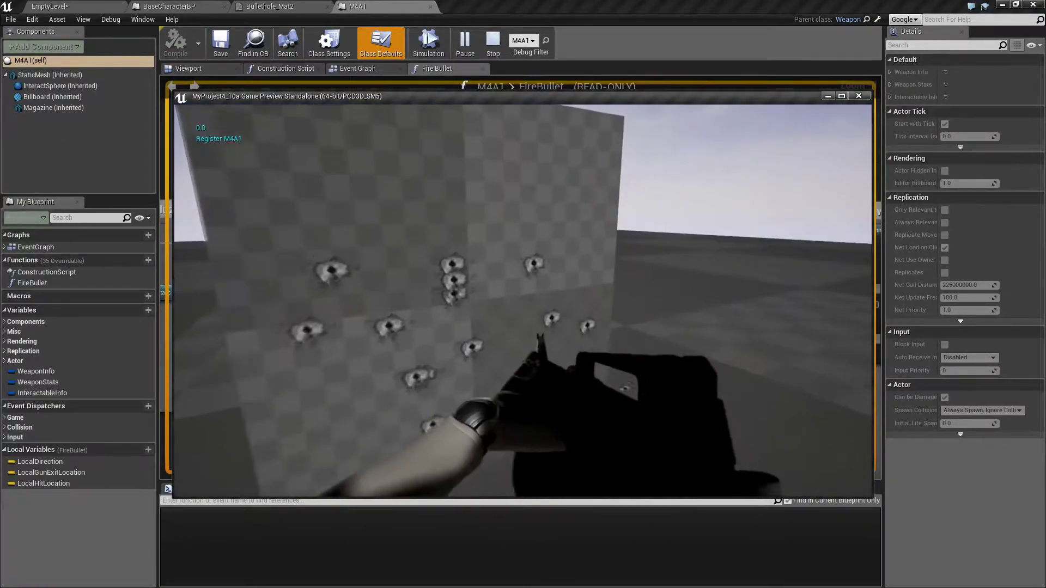
{"action": "key", "text": "w"}
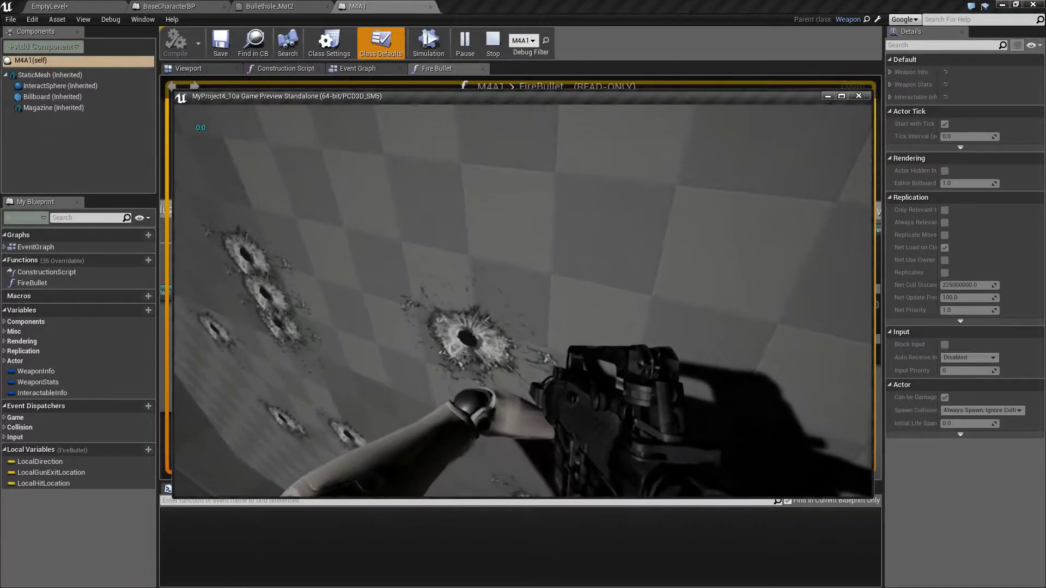
{"action": "left_click", "coordinate": [523, 300]}
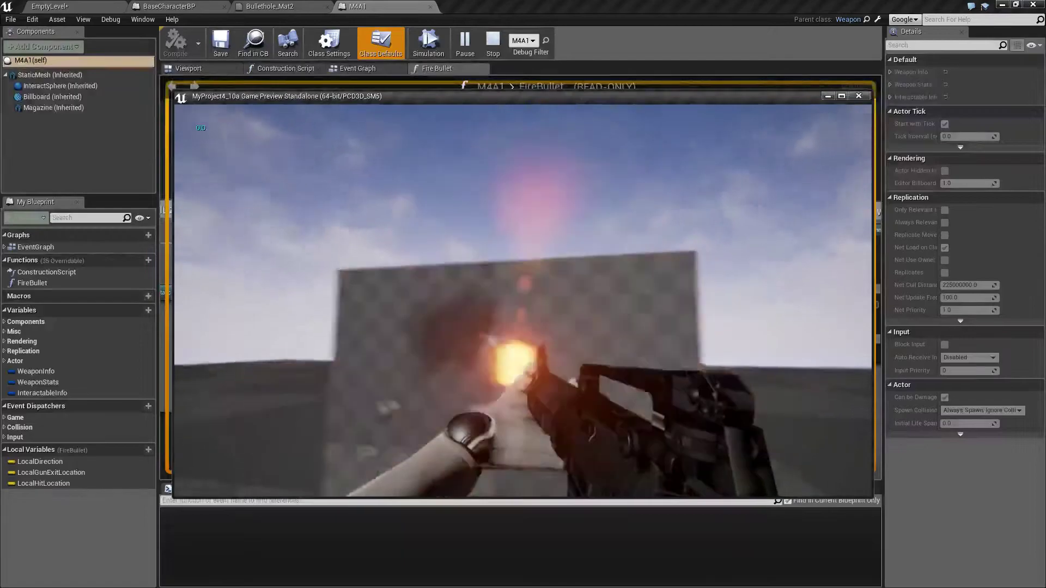
{"action": "left_click", "coordinate": [523, 301]}
{"action": "key", "text": "w"}
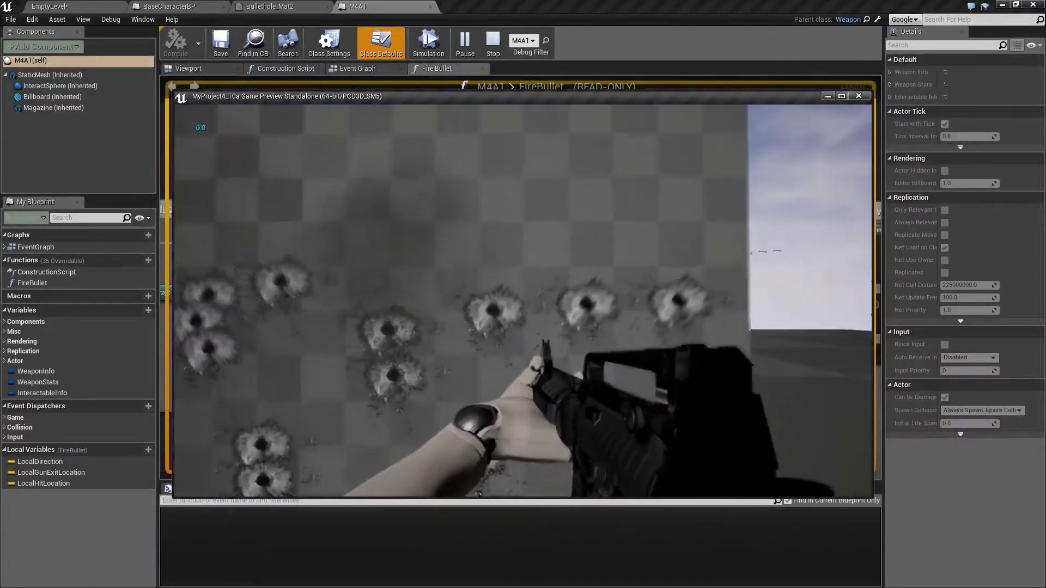
{"action": "key", "text": "w"}
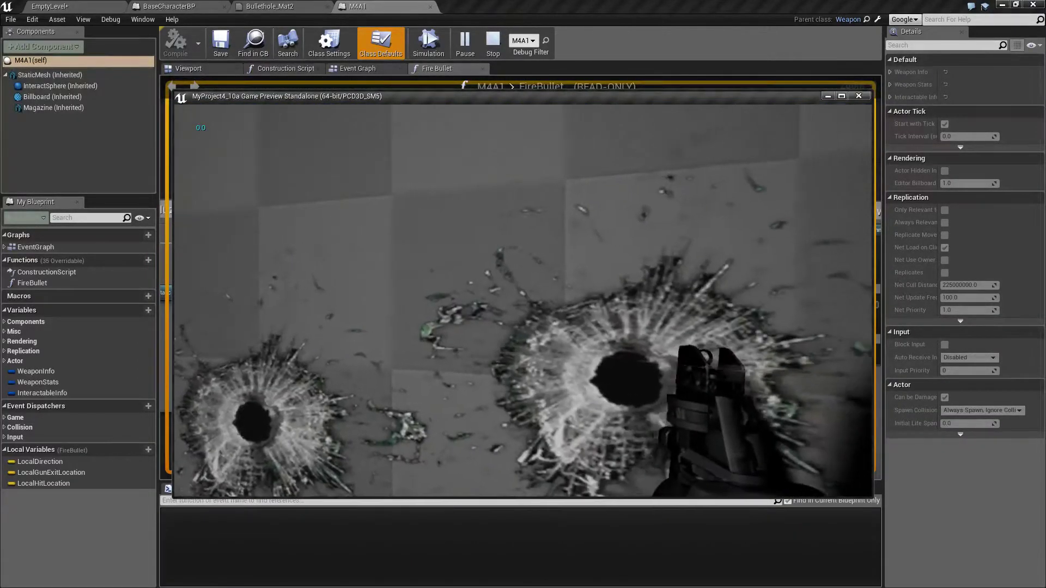
{"action": "key", "text": "s"}
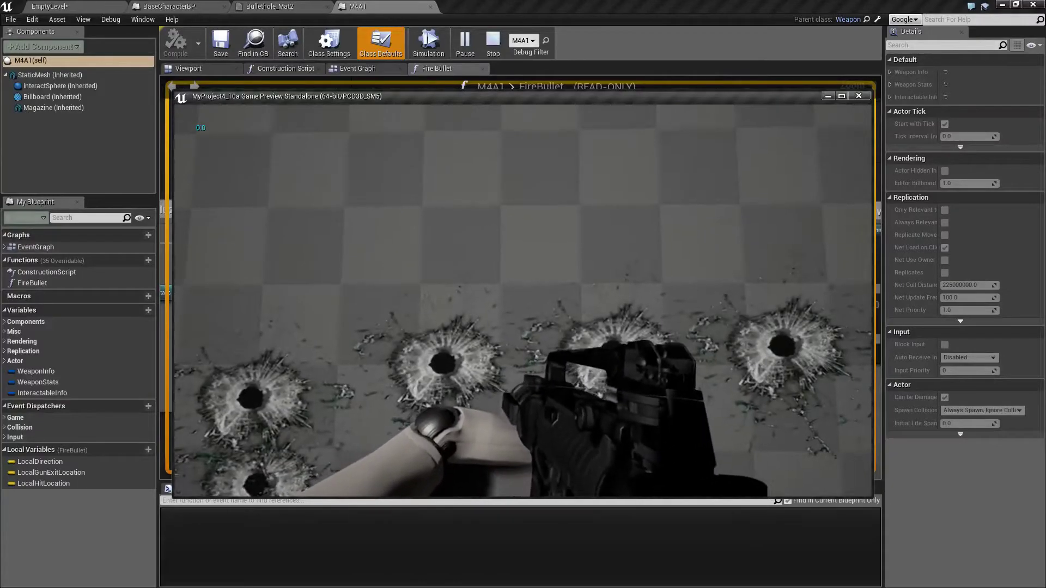
{"action": "key", "text": "s"}
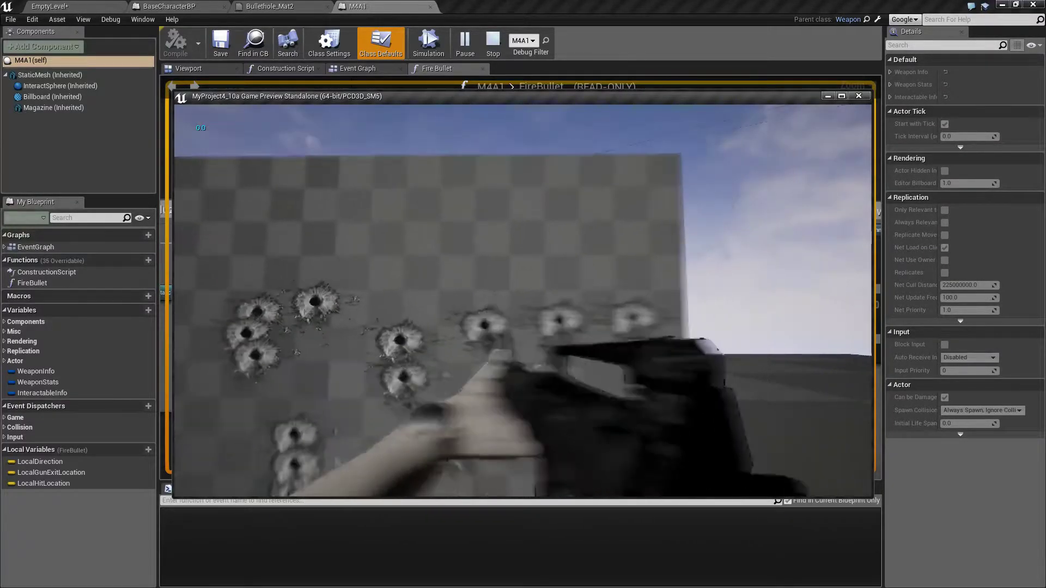
{"action": "key", "text": "s"}
{"action": "key", "text": "Escape"}
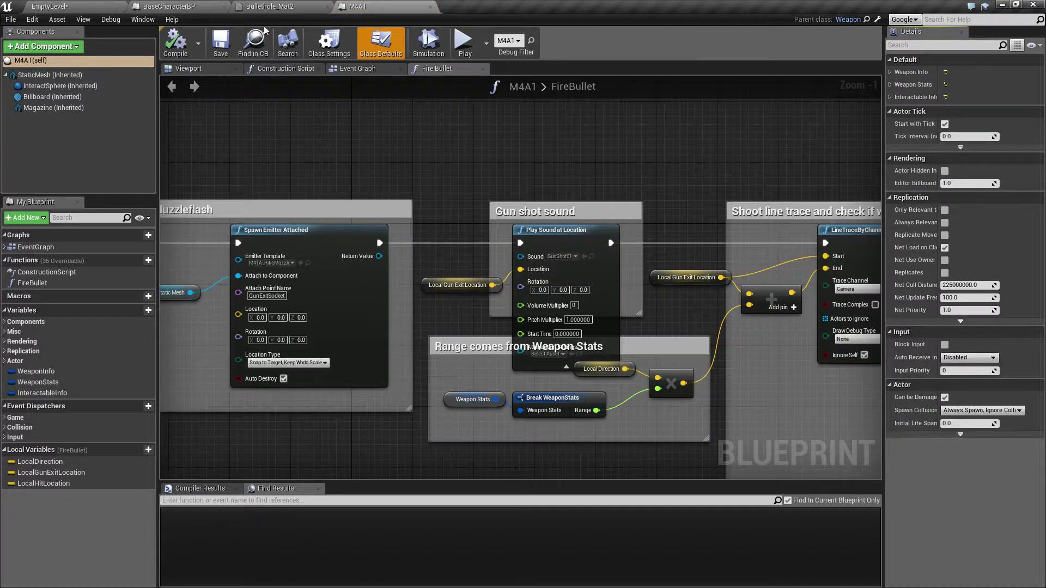
- Review the Bullethole_Mat2 material's texture sample, roughness constant, output node and available Decal Blend Mode options
{"action": "left_click", "coordinate": [264, 7]}
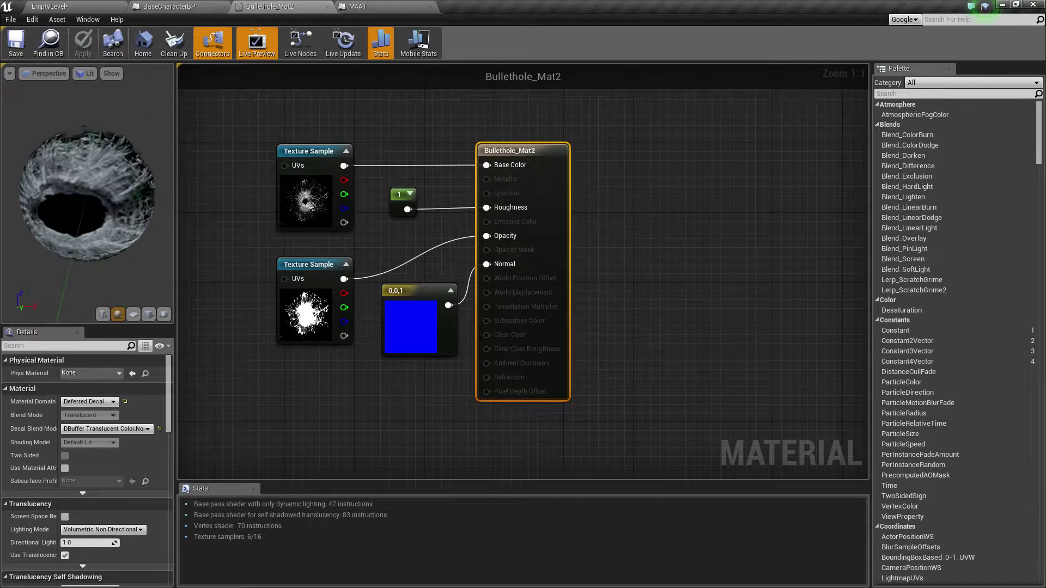
{"action": "left_click", "coordinate": [300, 155]}
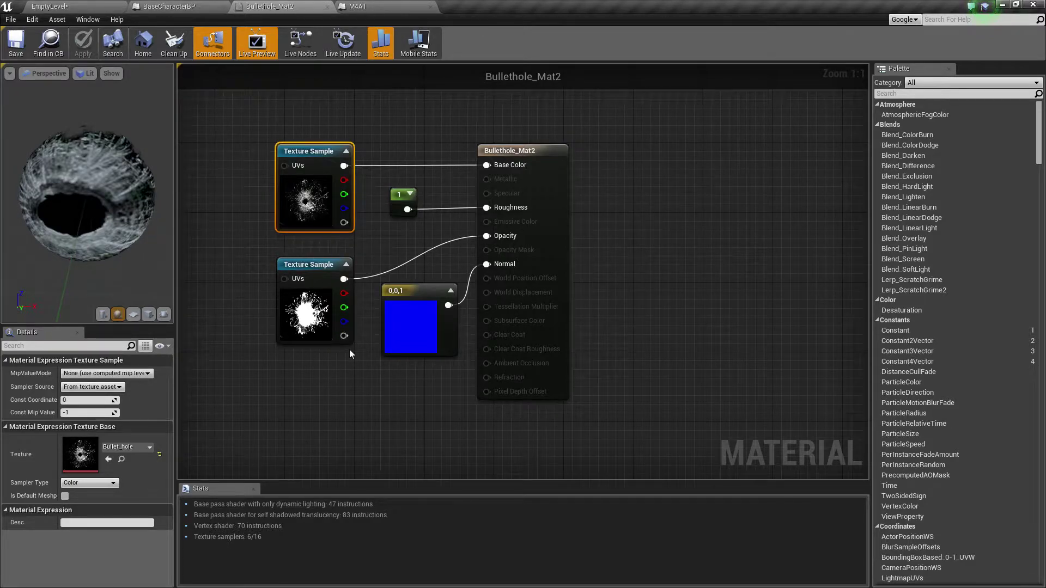
{"action": "left_click", "coordinate": [402, 193]}
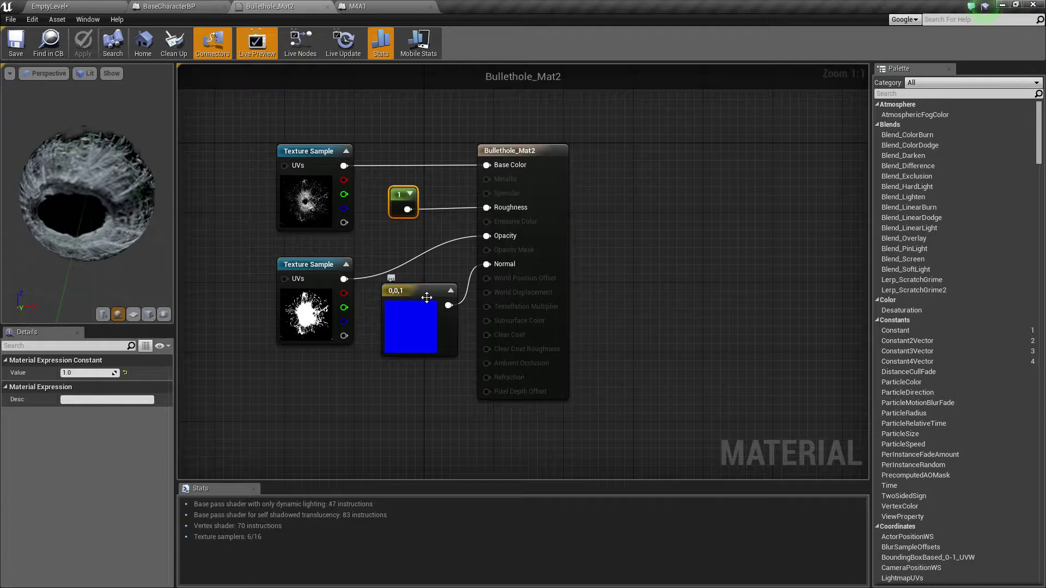
{"action": "left_click", "coordinate": [526, 157]}
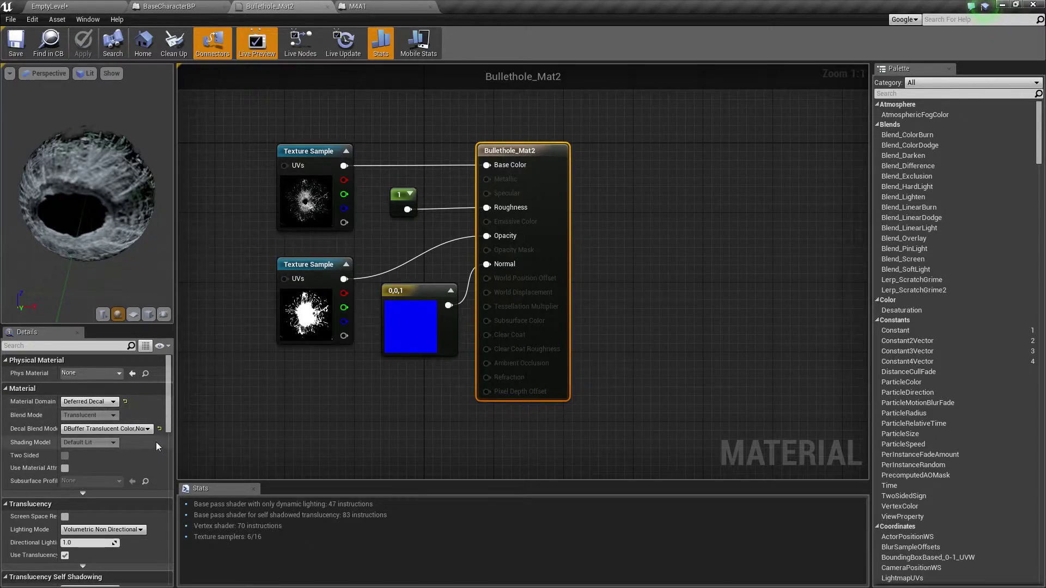
{"action": "left_click", "coordinate": [148, 430]}
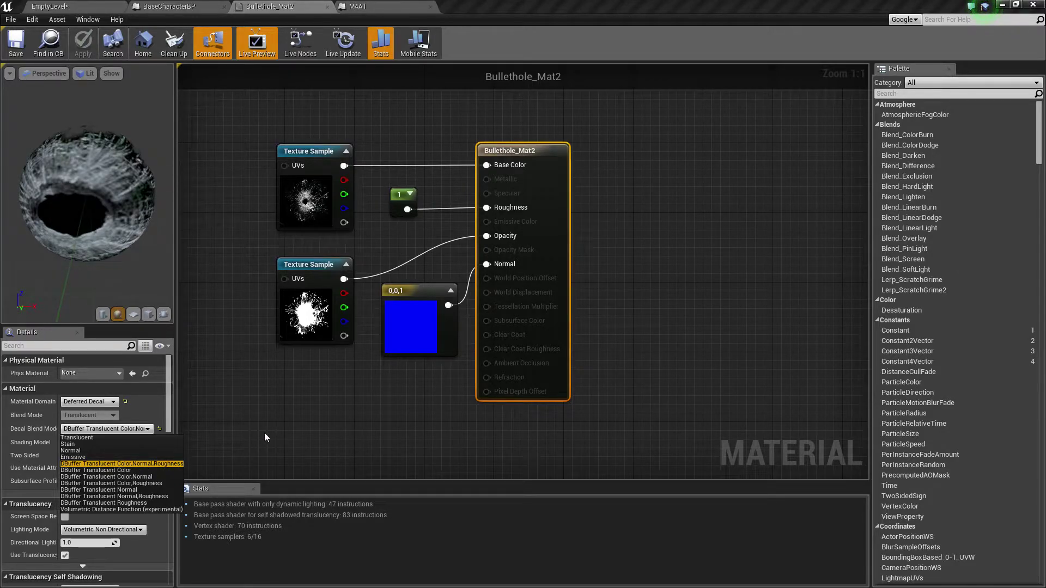
{"action": "left_click", "coordinate": [398, 411]}
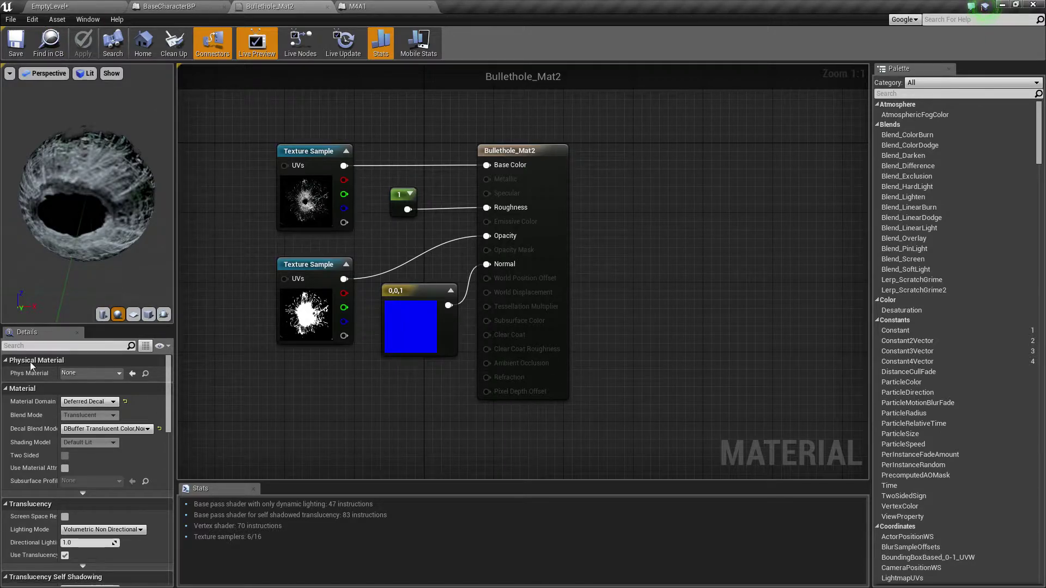
- Return to the level editor and open the engine Rendering page of the project settings
{"action": "left_click", "coordinate": [62, 10]}
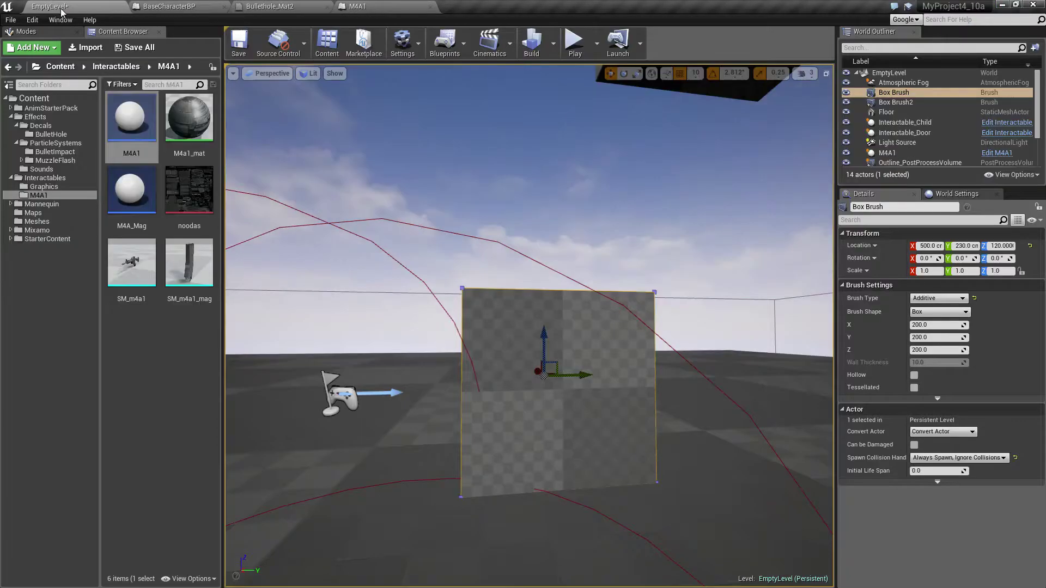
{"action": "left_click", "coordinate": [404, 48]}
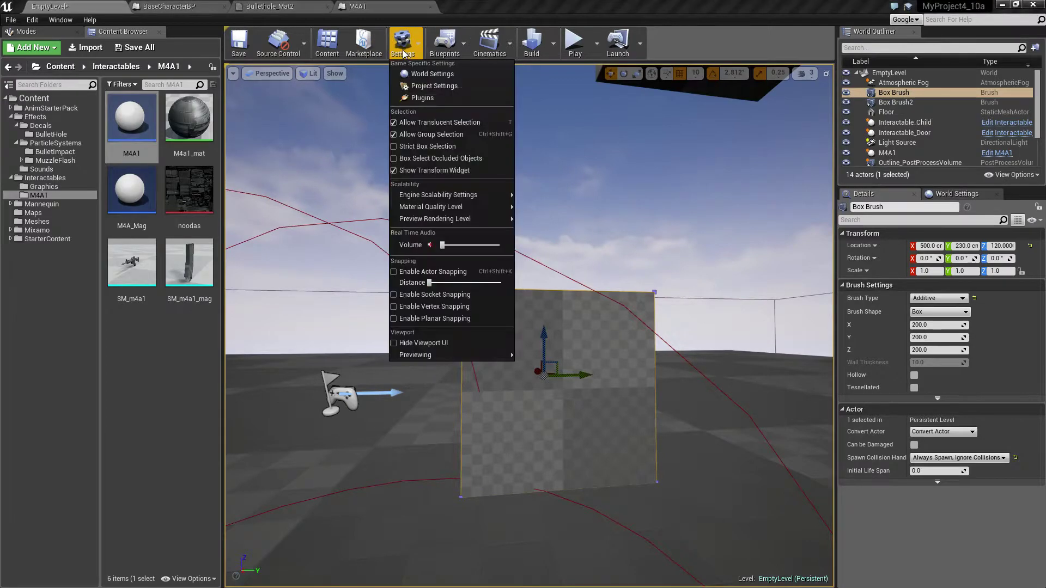
{"action": "left_click", "coordinate": [423, 86]}
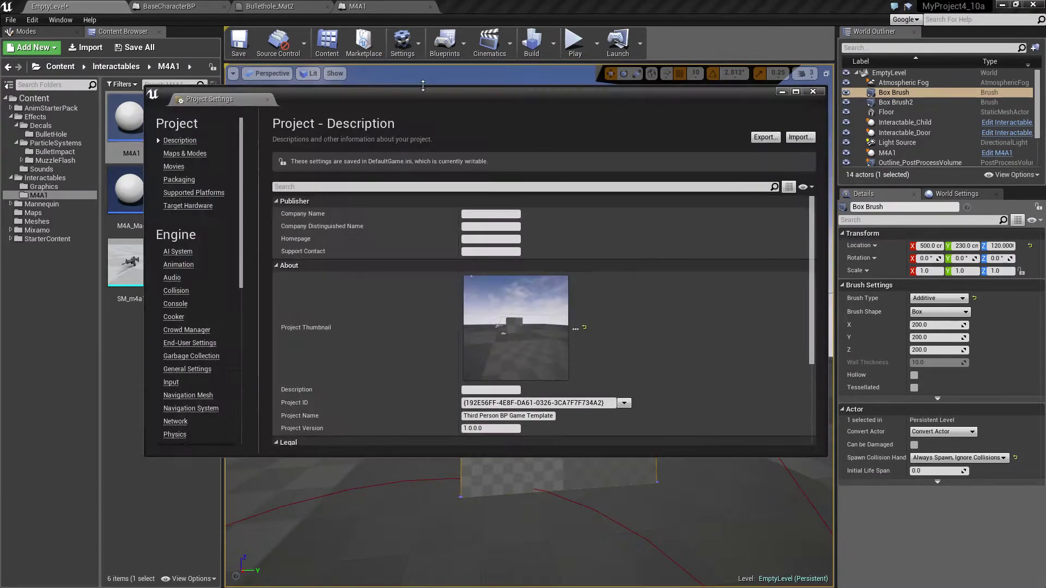
{"action": "scroll", "coordinate": [197, 387], "scroll_direction": "down", "scroll_amount": 3}
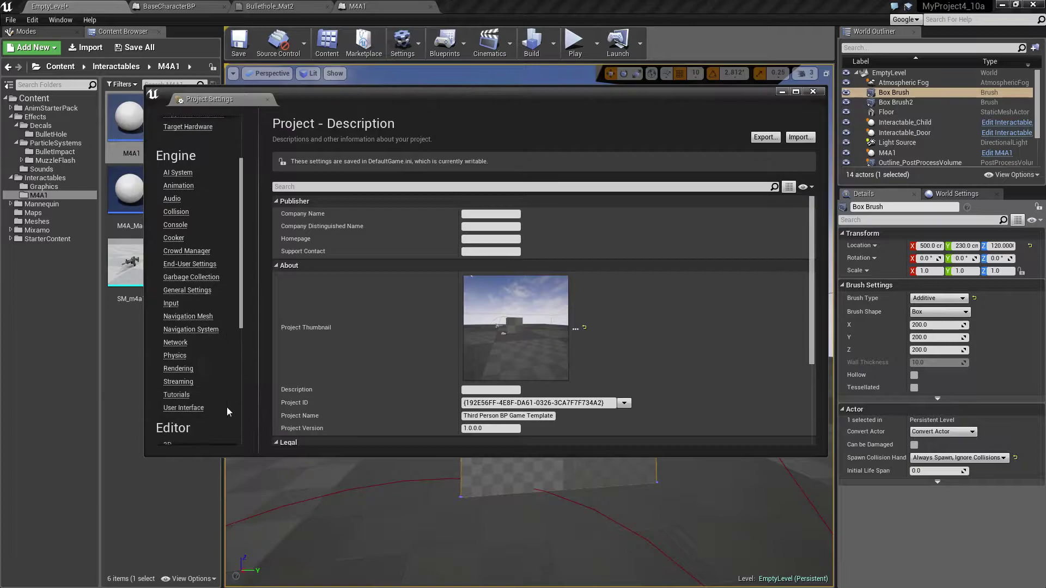
{"action": "left_click", "coordinate": [188, 358]}
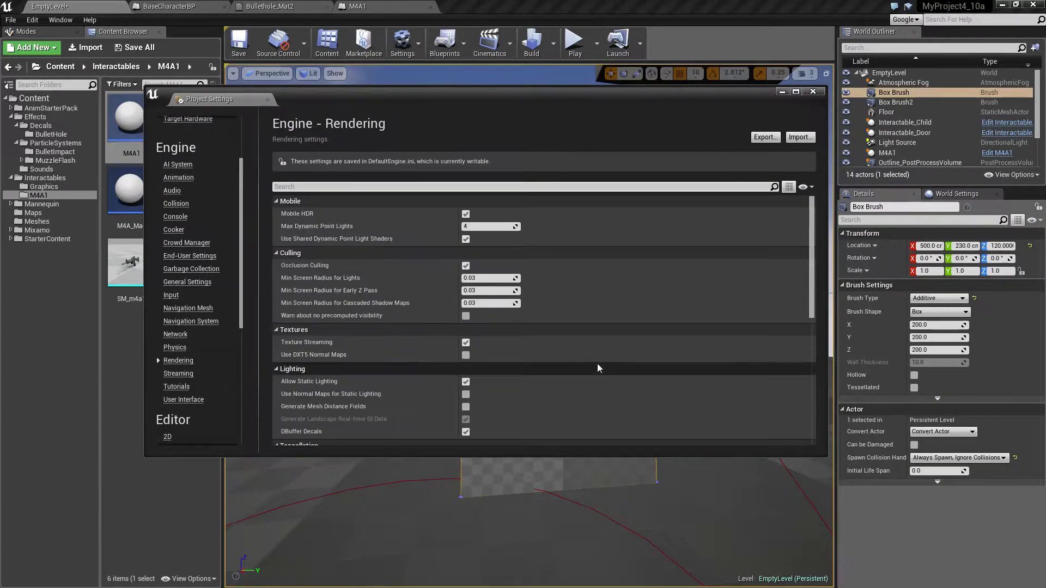
- Examine the Early Z-pass choices and the Movables in early Z-pass option under the rendering optimizations
{"action": "scroll", "coordinate": [598, 365], "scroll_direction": "down", "scroll_amount": 5}
{"action": "scroll", "coordinate": [600, 368], "scroll_direction": "down", "scroll_amount": 2}
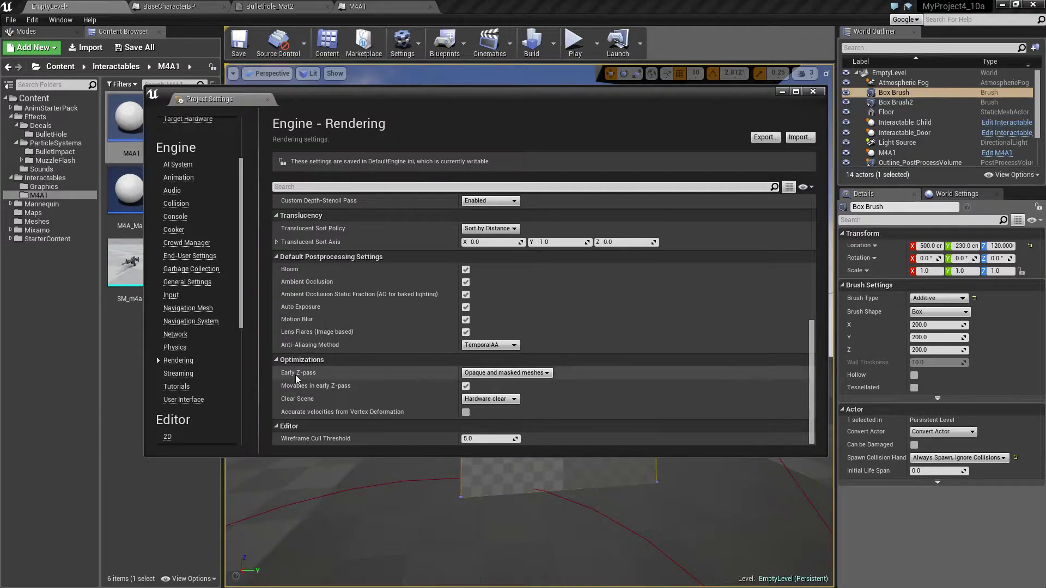
{"action": "left_click", "coordinate": [547, 374]}
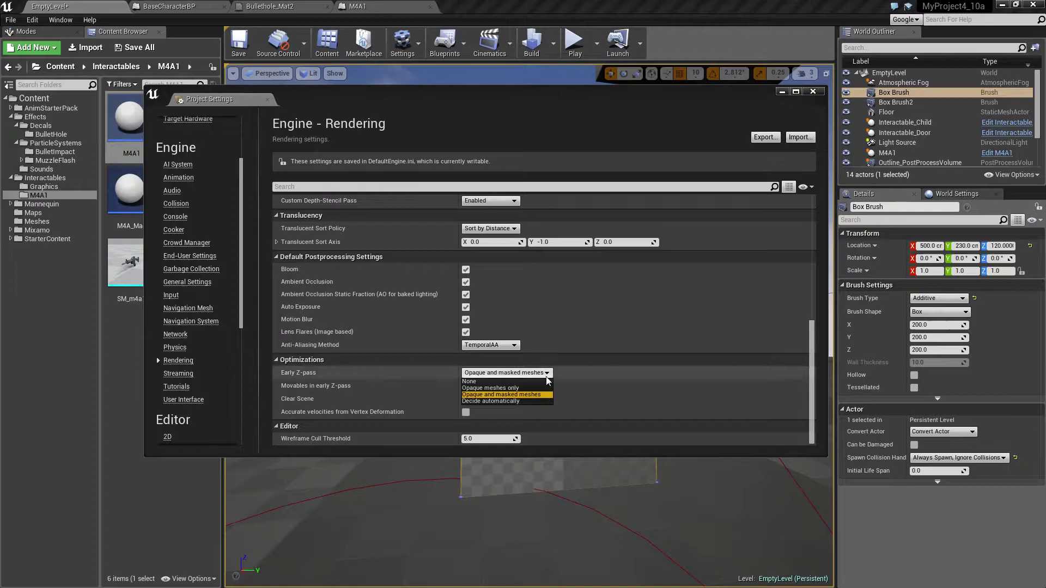
{"action": "left_click", "coordinate": [547, 374]}
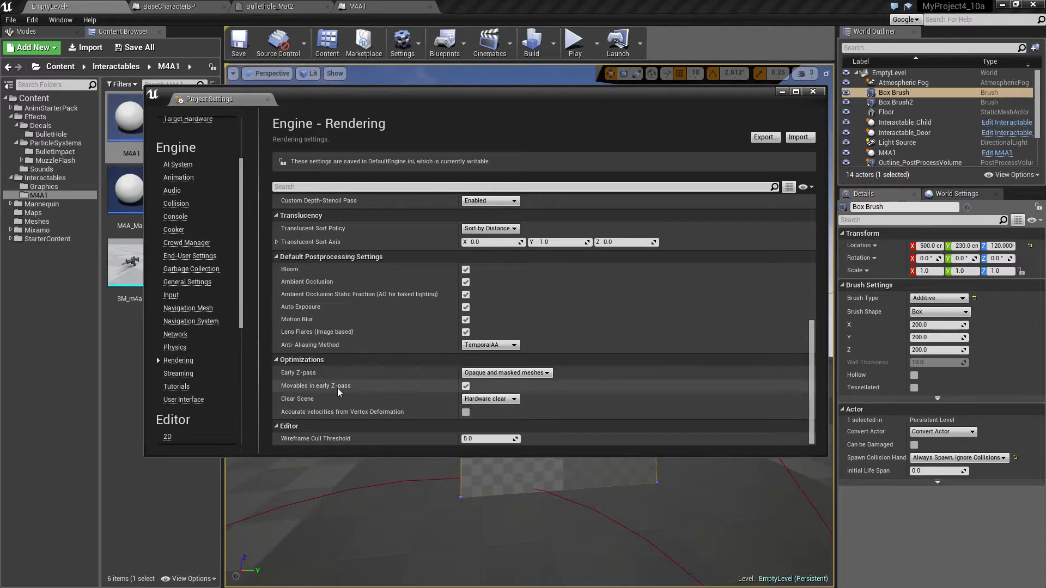
{"action": "left_click", "coordinate": [467, 386]}
{"action": "scroll", "coordinate": [472, 384], "scroll_direction": "up", "scroll_amount": 3}
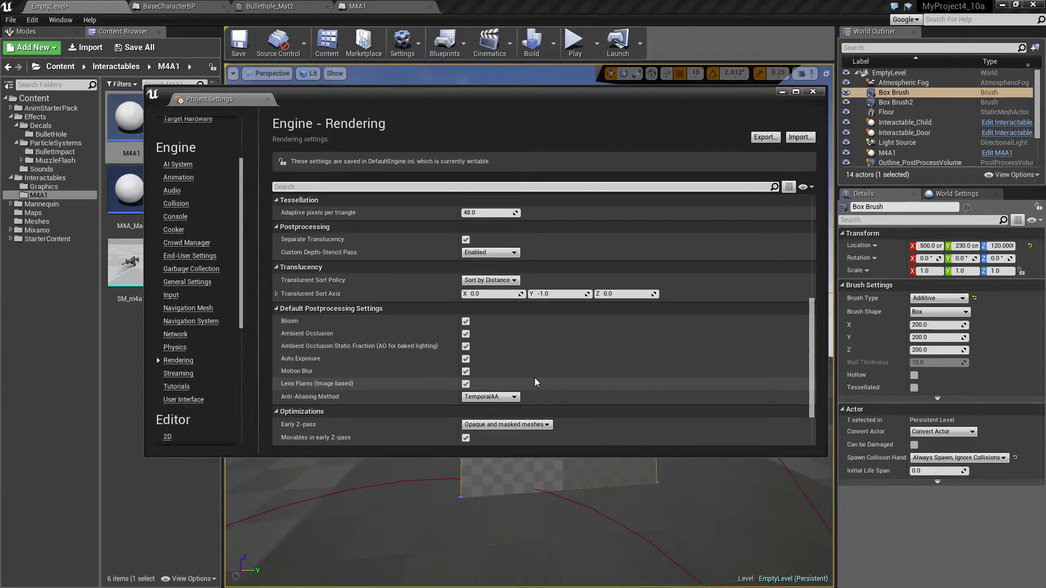
- Review the remaining rendering options from the optimizations back to DBuffer Decals, and close the project settings
{"action": "scroll", "coordinate": [534, 378], "scroll_direction": "down", "scroll_amount": 3}
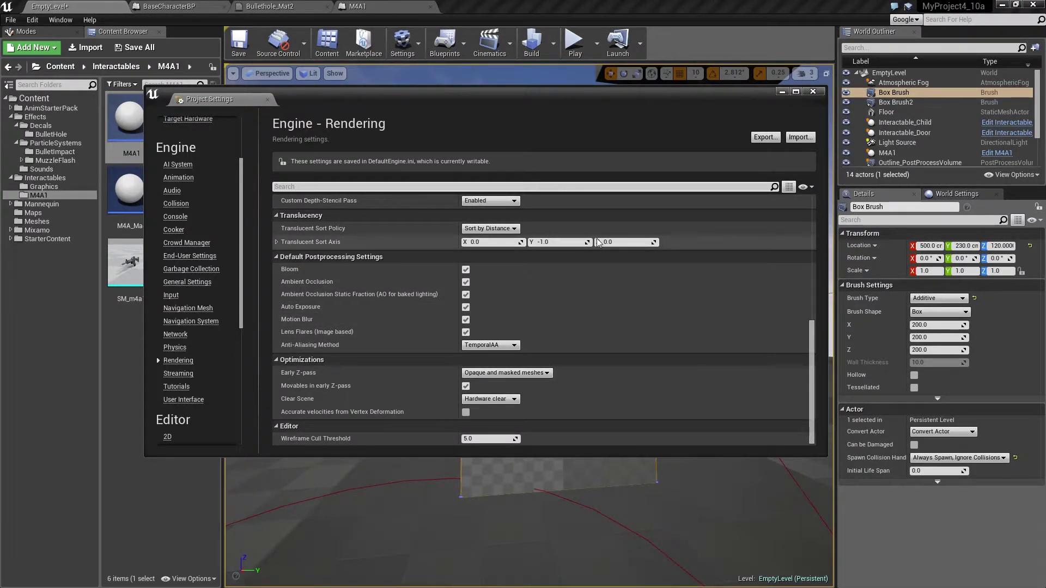
{"action": "scroll", "coordinate": [600, 283], "scroll_direction": "up", "scroll_amount": 4}
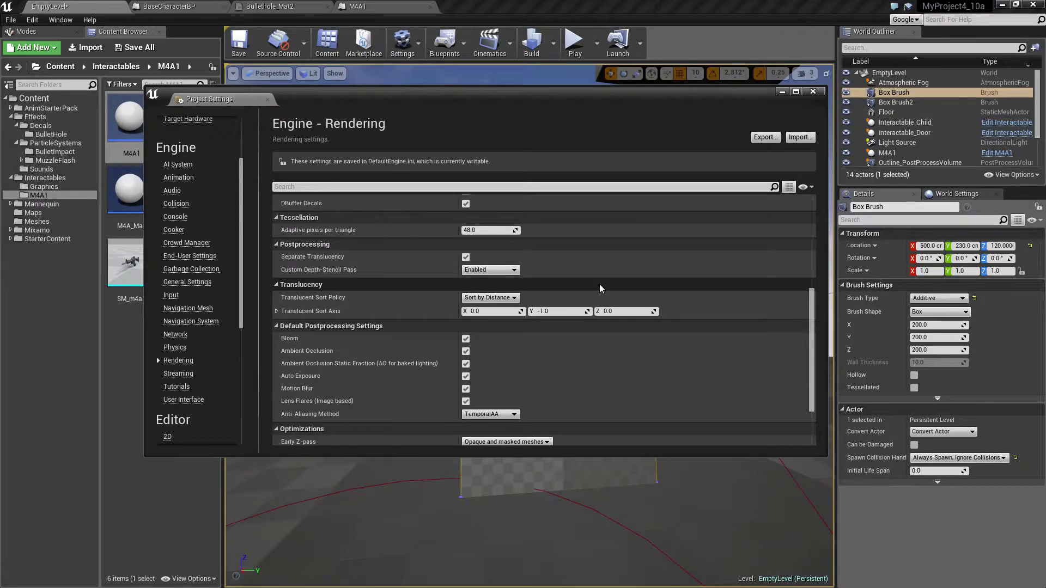
{"action": "scroll", "coordinate": [601, 288], "scroll_direction": "up", "scroll_amount": 2}
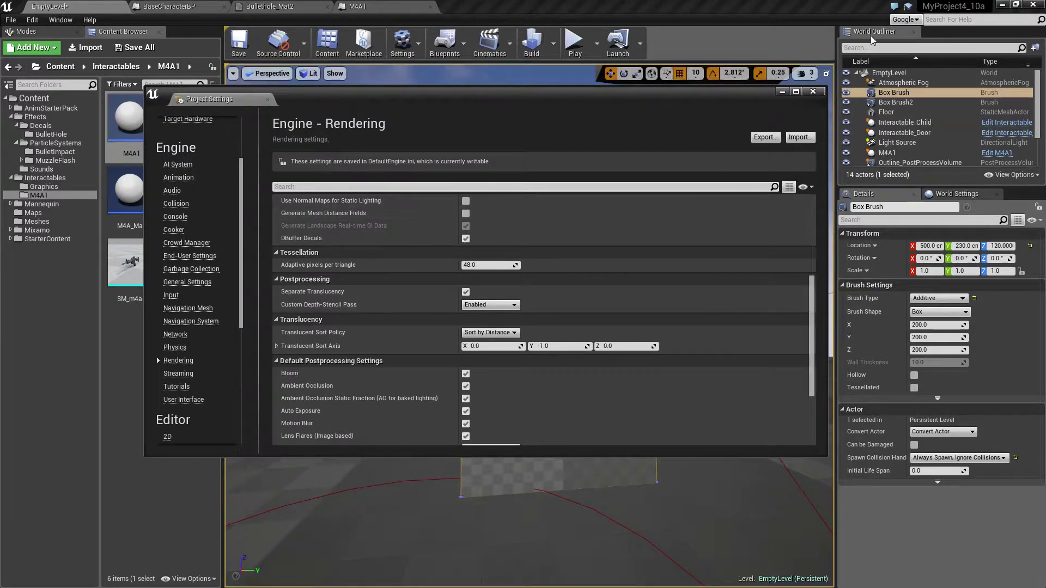
{"action": "left_click", "coordinate": [813, 92]}
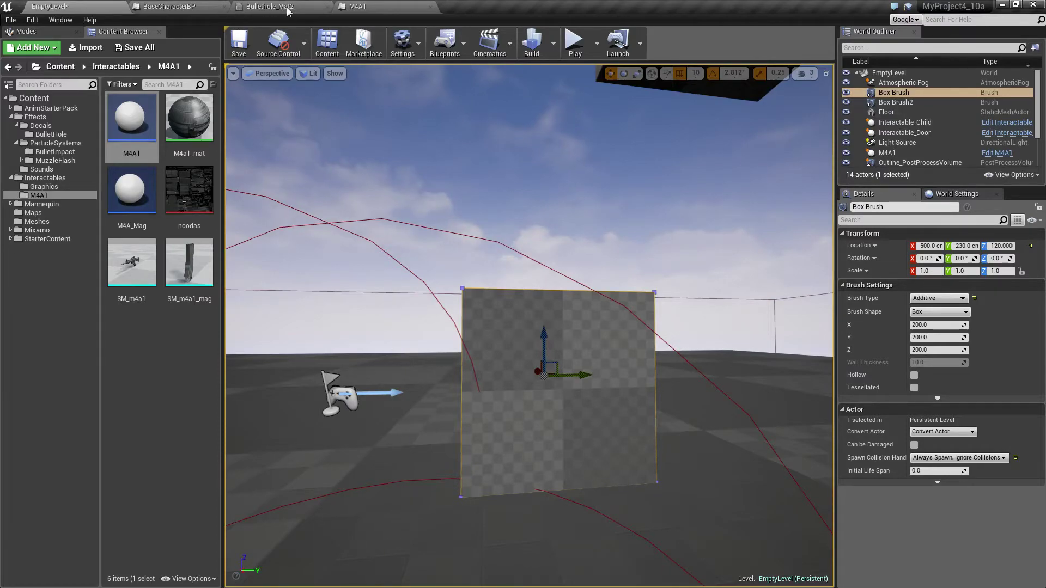
- Open the M4A1 blueprint's FireBullet function and examine the Decal Bullethole nodes and the hit-result nodes that feed them
{"action": "left_click", "coordinate": [384, 6]}
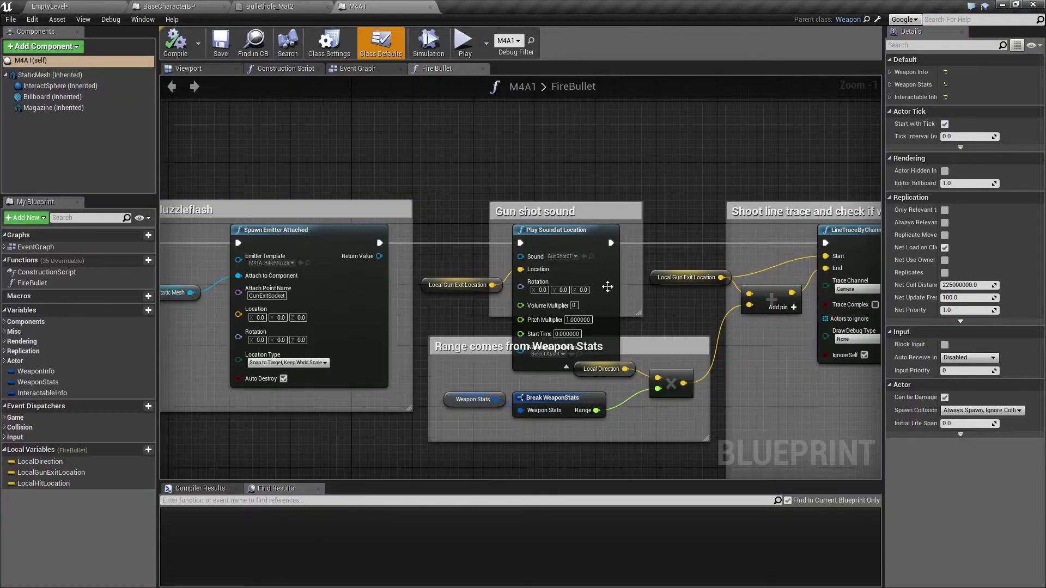
{"action": "scroll", "coordinate": [607, 287], "scroll_direction": "down", "scroll_amount": 3}
{"action": "right_click_drag", "start_coordinate": [618, 411], "coordinate": [5, 383]}
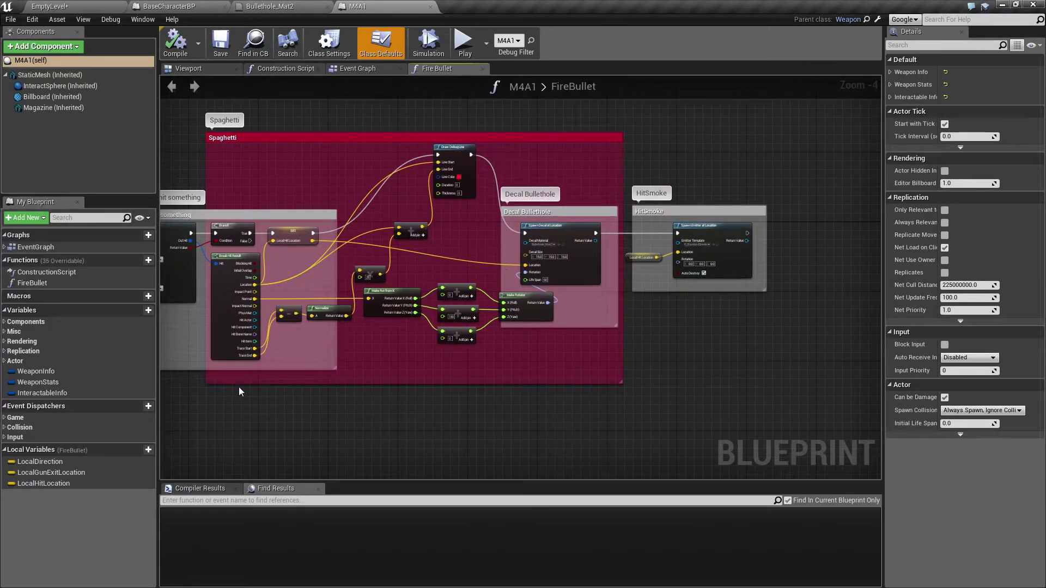
{"action": "scroll", "coordinate": [468, 269], "scroll_direction": "up", "scroll_amount": 5}
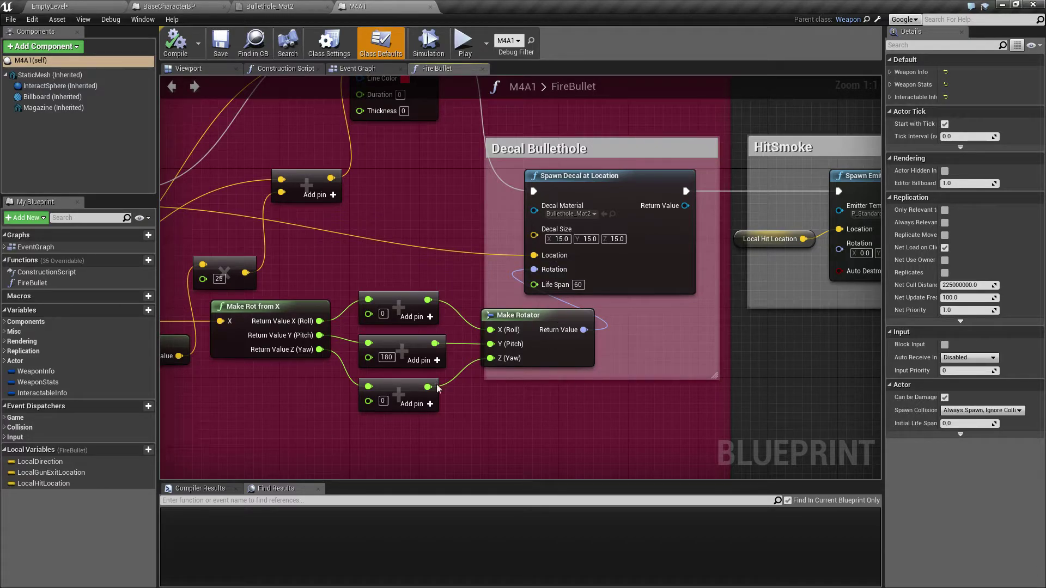
{"action": "scroll", "coordinate": [326, 430], "scroll_direction": "down", "scroll_amount": 5}
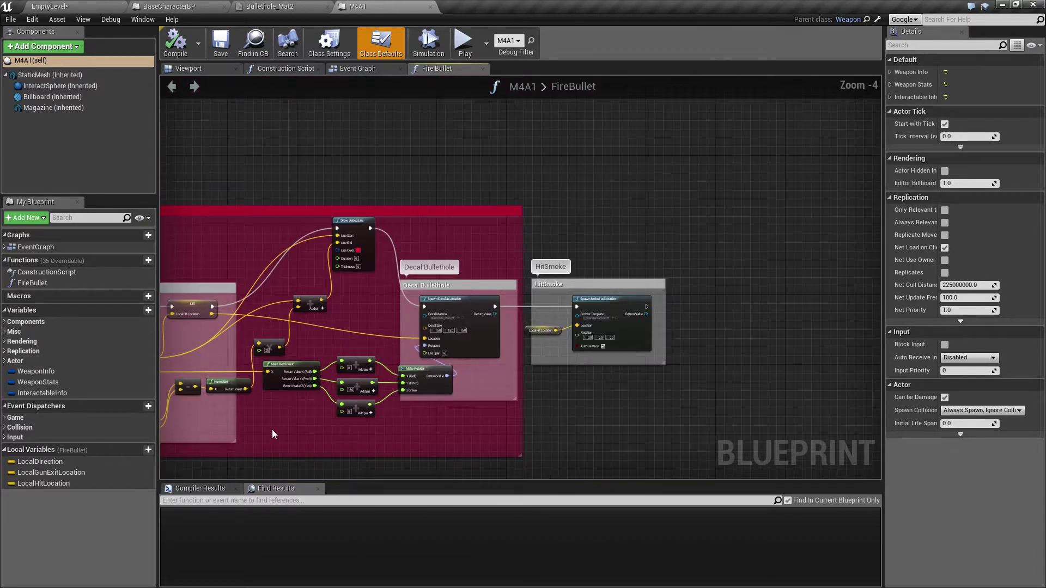
{"action": "right_click_drag", "start_coordinate": [273, 433], "coordinate": [531, 376]}
{"action": "scroll", "coordinate": [557, 346], "scroll_direction": "up", "scroll_amount": 4}
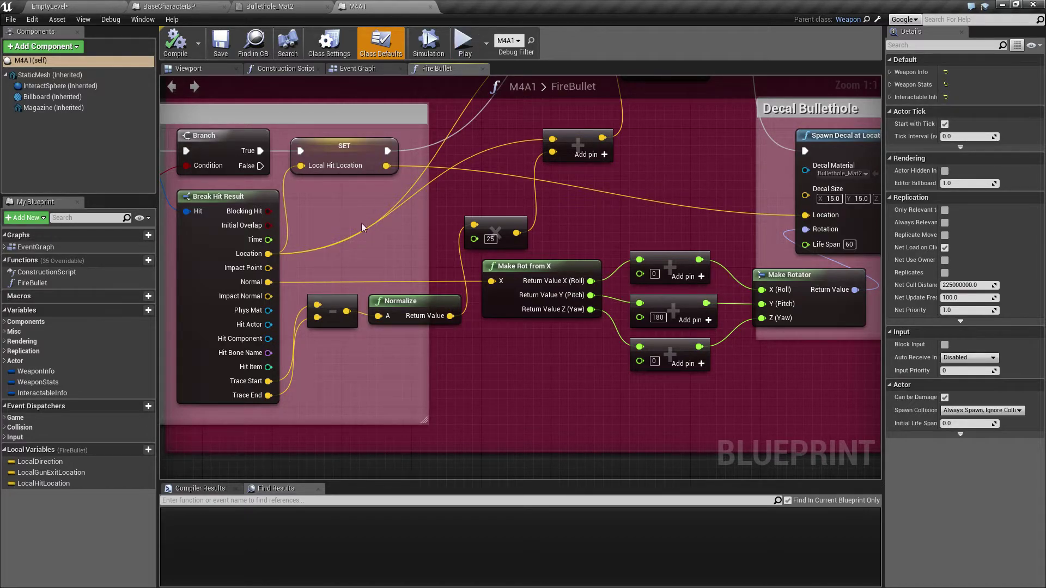
- Examine the HitSmoke section's Spawn Emitter at Location node and its emitter template
{"action": "scroll", "coordinate": [475, 218], "scroll_direction": "down", "scroll_amount": 5}
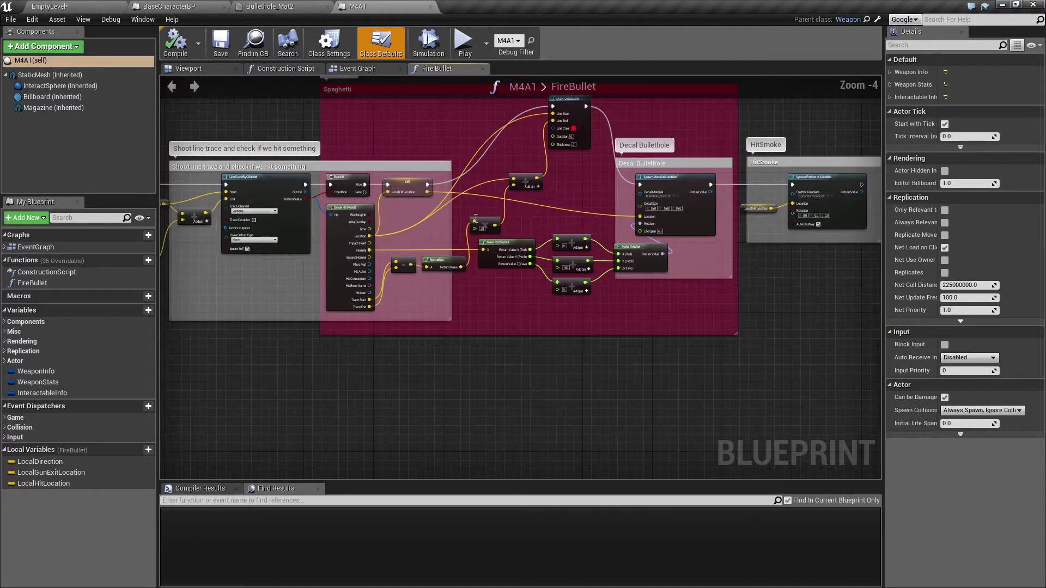
{"action": "right_click_drag", "start_coordinate": [756, 268], "coordinate": [479, 310]}
{"action": "scroll", "coordinate": [525, 290], "scroll_direction": "up", "scroll_amount": 4}
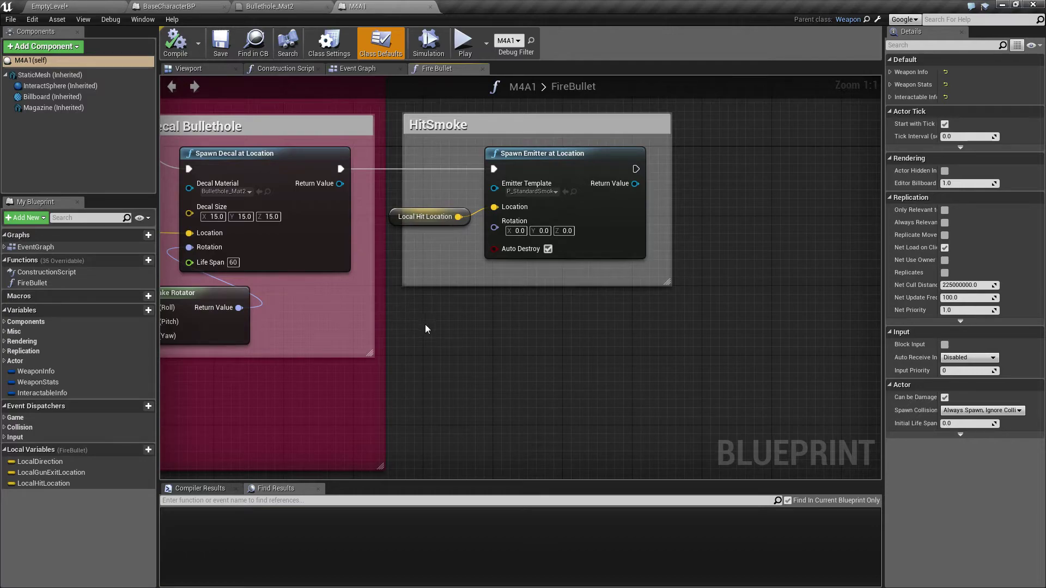
{"action": "right_click_drag", "start_coordinate": [422, 324], "coordinate": [508, 342]}
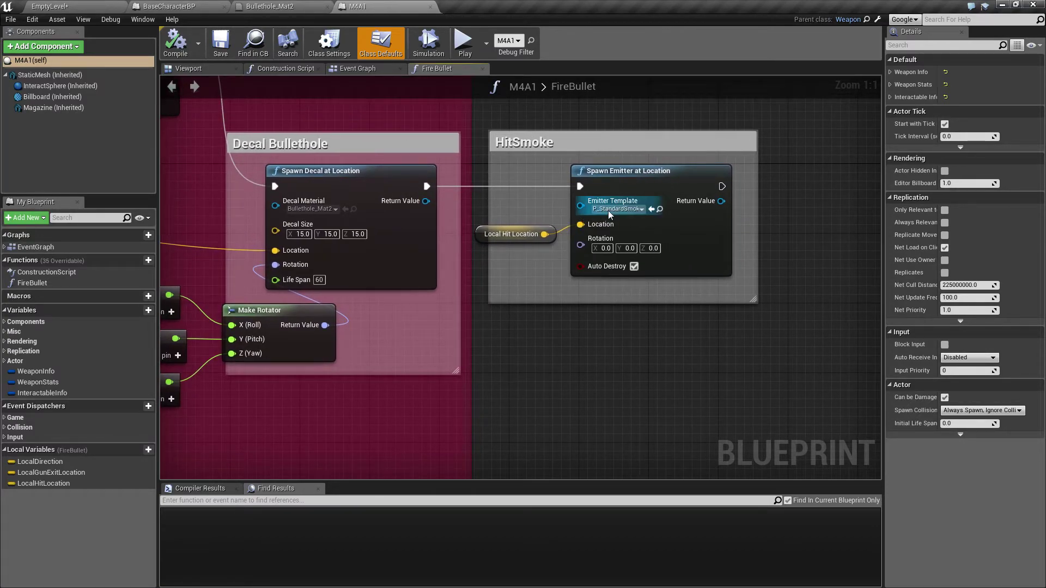
- Inspect the gun shot sound, weapon range and Muzzleflash sections of the FireBullet function
{"action": "scroll", "coordinate": [609, 215], "scroll_direction": "down", "scroll_amount": 5}
{"action": "right_click_drag", "start_coordinate": [277, 289], "coordinate": [881, 295]}
{"action": "scroll", "coordinate": [624, 221], "scroll_direction": "up", "scroll_amount": 1}
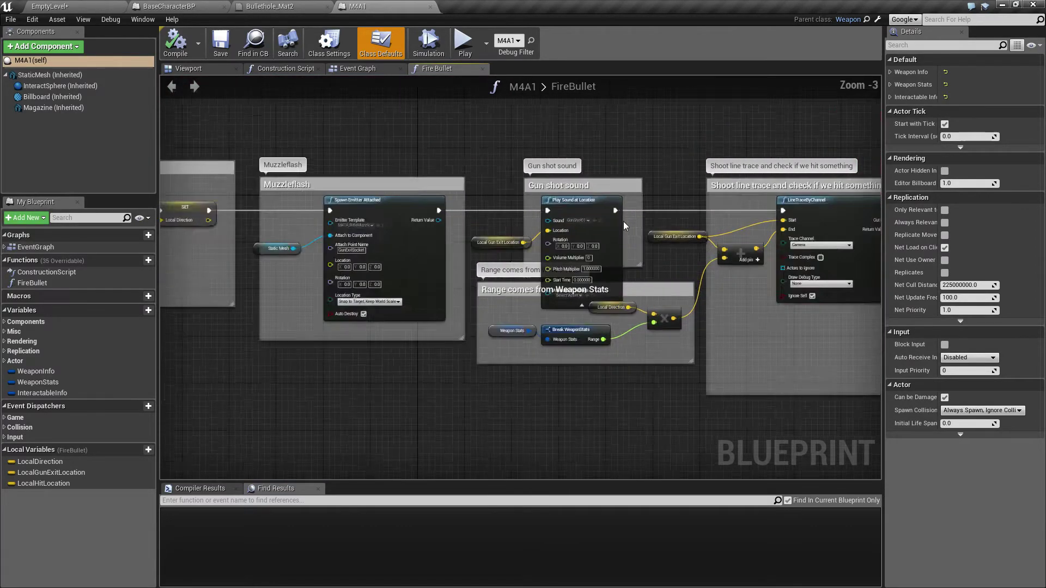
{"action": "scroll", "coordinate": [623, 221], "scroll_direction": "up", "scroll_amount": 3}
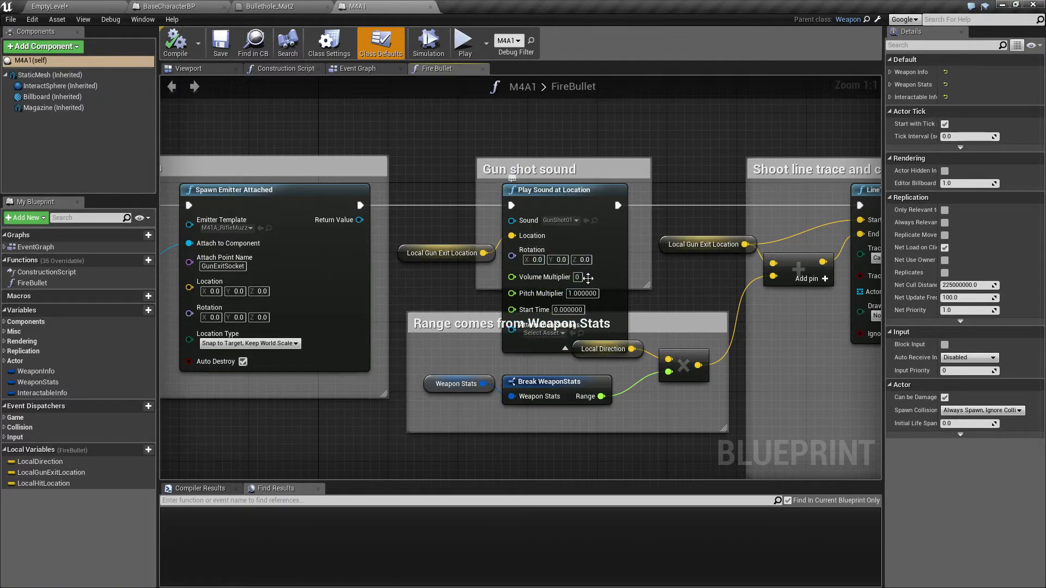
{"action": "scroll", "coordinate": [372, 357], "scroll_direction": "down", "scroll_amount": 2}
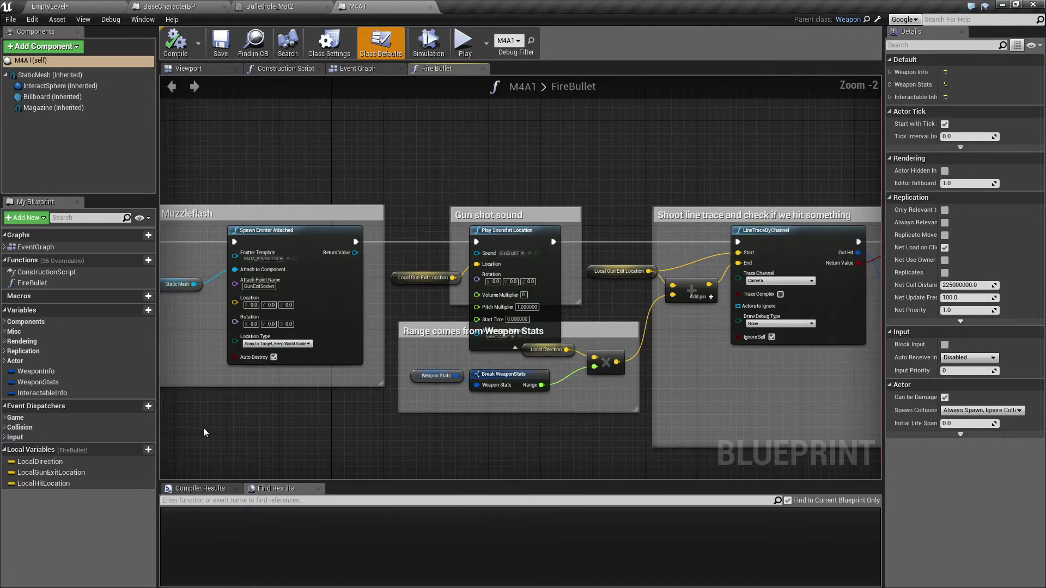
{"action": "right_click_drag", "start_coordinate": [204, 427], "coordinate": [438, 408]}
{"action": "scroll", "coordinate": [506, 280], "scroll_direction": "up", "scroll_amount": 2}
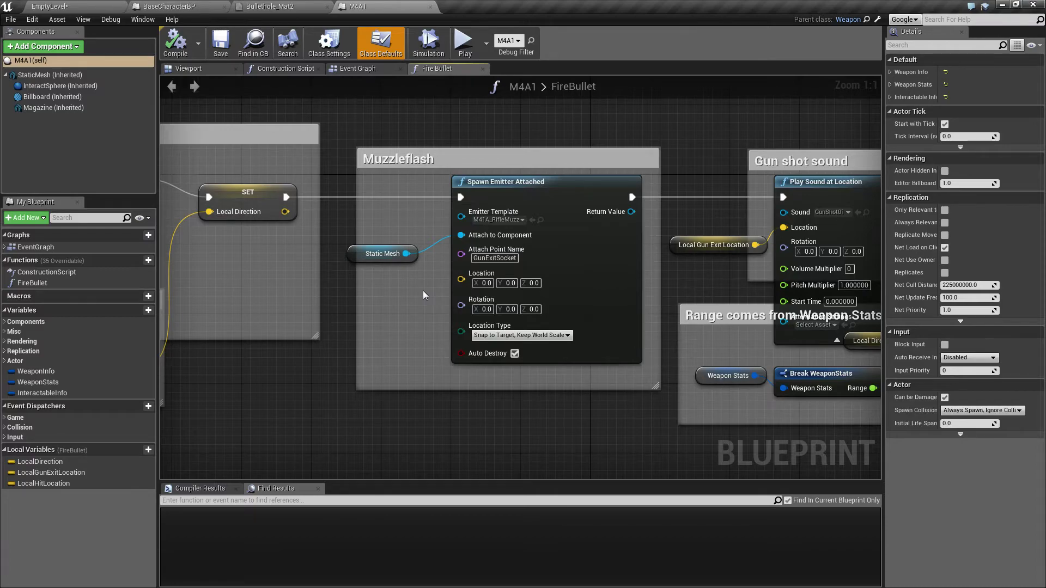
- Examine the Initialize variables and Direction of the gun (Socket) sections at the start of the FireBullet function
{"action": "scroll", "coordinate": [308, 315], "scroll_direction": "down", "scroll_amount": 2}
{"action": "right_click_drag", "start_coordinate": [306, 316], "coordinate": [633, 323]}
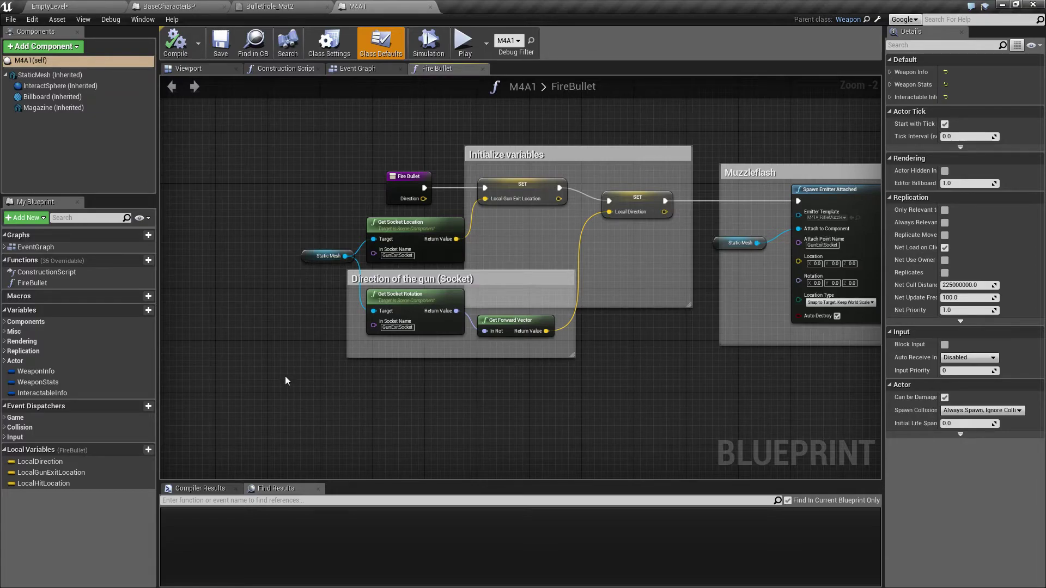
{"action": "scroll", "coordinate": [367, 385], "scroll_direction": "up", "scroll_amount": 2}
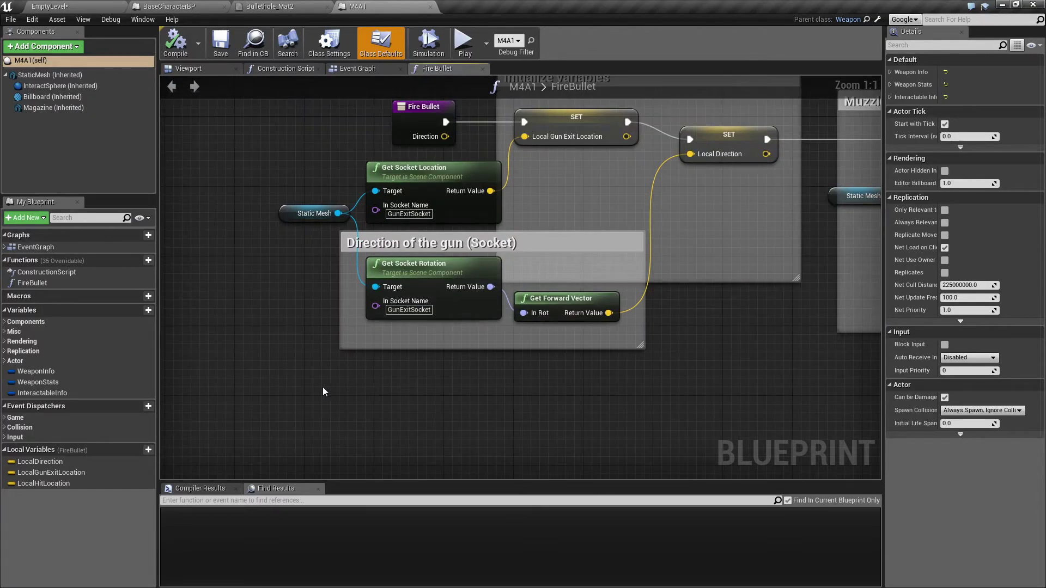
{"action": "right_click_drag", "start_coordinate": [322, 387], "coordinate": [378, 454]}
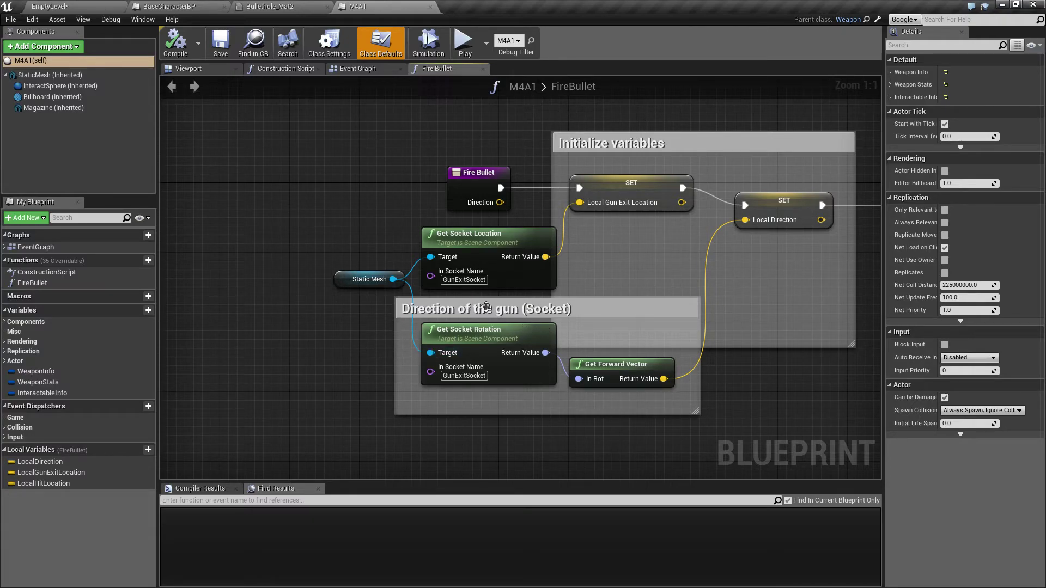
- Run the game preview, fire the M4A1 at the floor to check the bullet-hole decals and smoke, and end the preview
{"action": "left_click", "coordinate": [462, 44]}
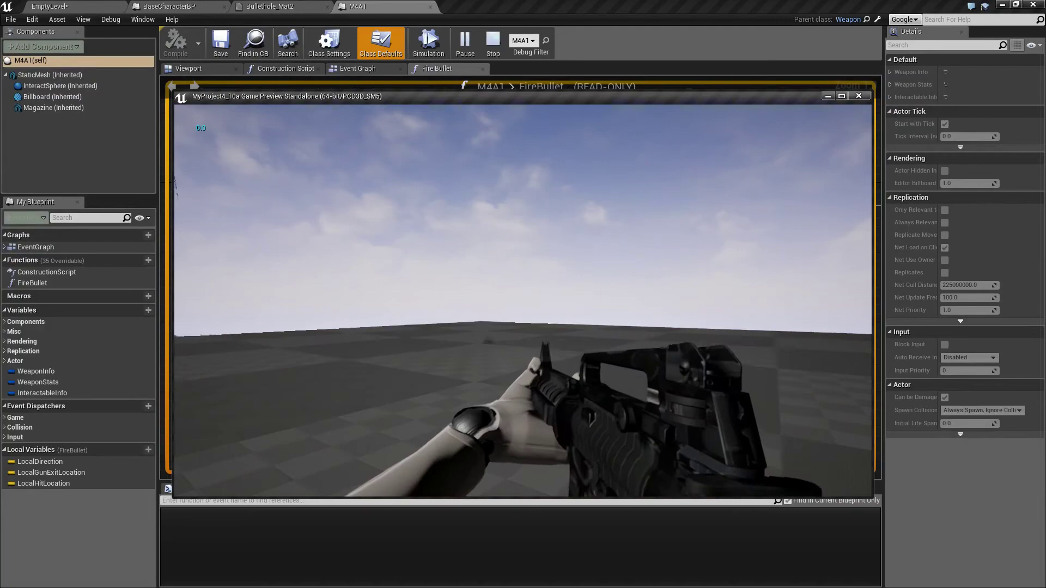
{"action": "left_click", "coordinate": [523, 301]}
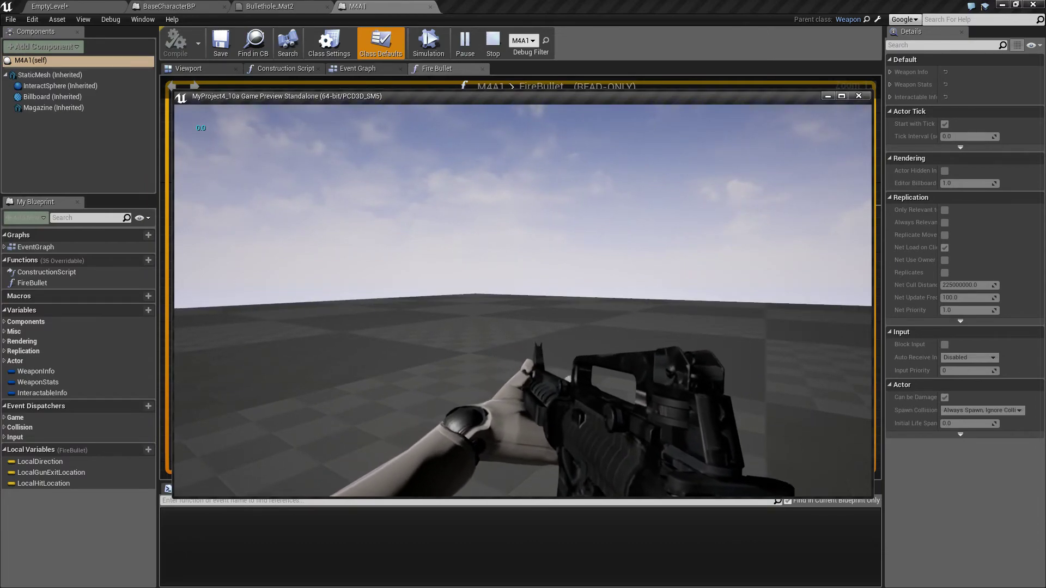
{"action": "left_click", "coordinate": [523, 301]}
{"action": "left_click", "coordinate": [523, 300]}
{"action": "left_click", "coordinate": [523, 300]}
{"action": "left_click", "coordinate": [523, 301]}
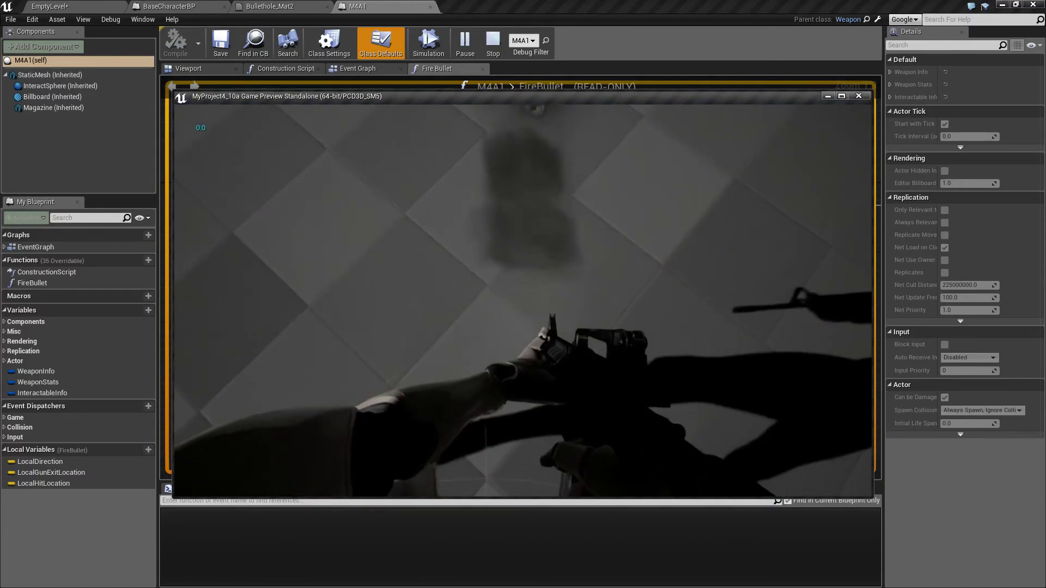
{"action": "left_click", "coordinate": [523, 300]}
{"action": "left_click", "coordinate": [523, 300]}
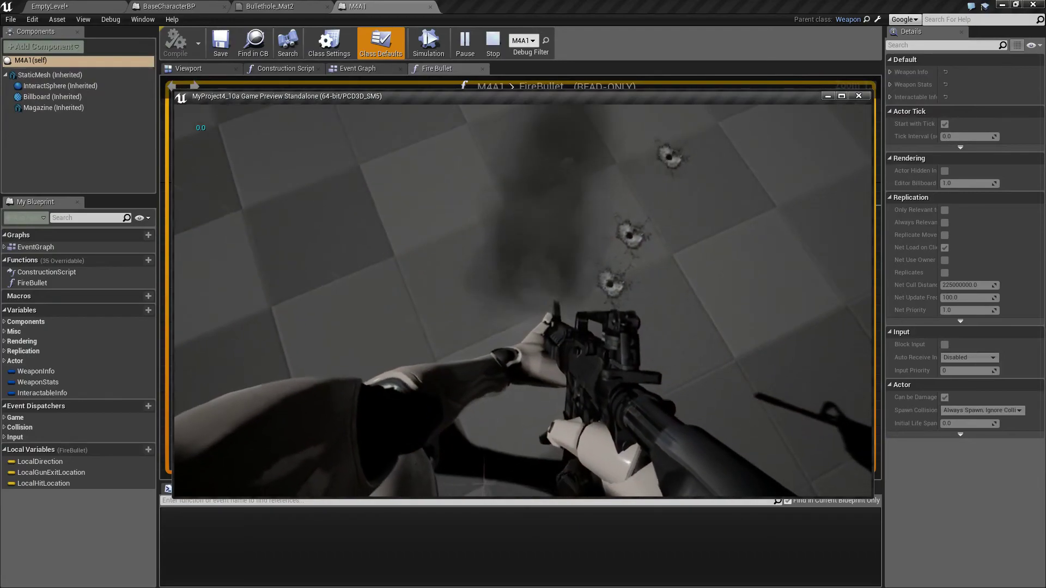
{"action": "left_click", "coordinate": [523, 300]}
{"action": "key", "text": "Escape"}
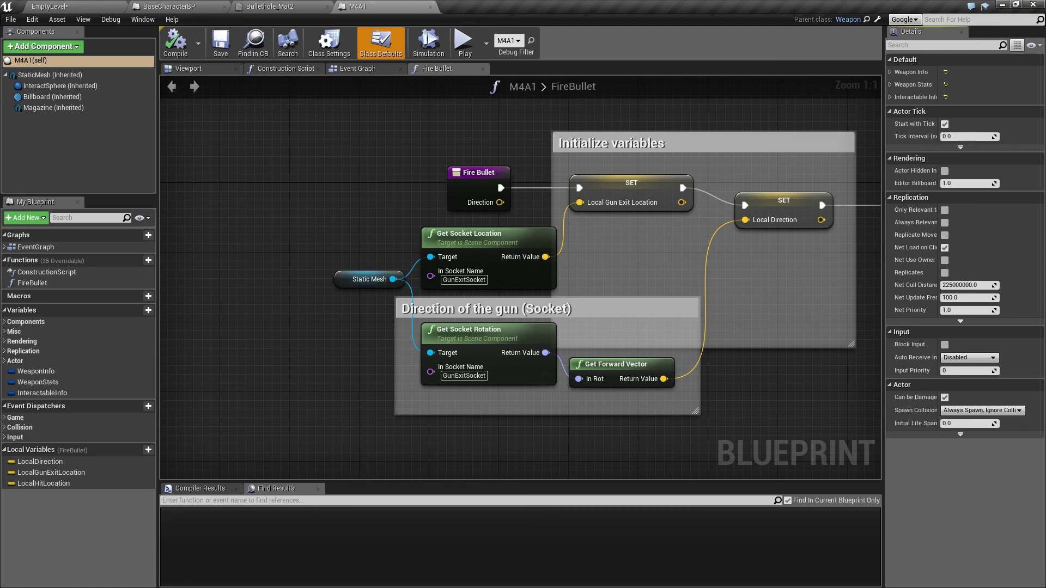
- Look over the whole FireBullet graph, from the variable initialization to the Spaghetti section
{"action": "scroll", "coordinate": [445, 326], "scroll_direction": "down", "scroll_amount": 5}
{"action": "right_click_drag", "start_coordinate": [670, 384], "coordinate": [374, 354]}
{"action": "right_click_drag", "start_coordinate": [653, 354], "coordinate": [349, 360]}
{"action": "right_click_drag", "start_coordinate": [213, 380], "coordinate": [501, 382]}
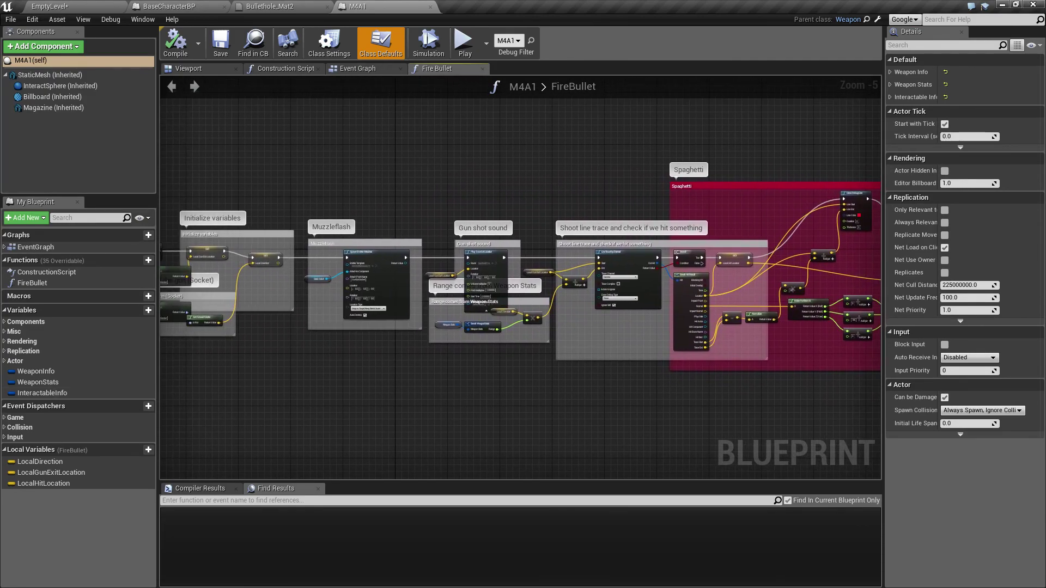